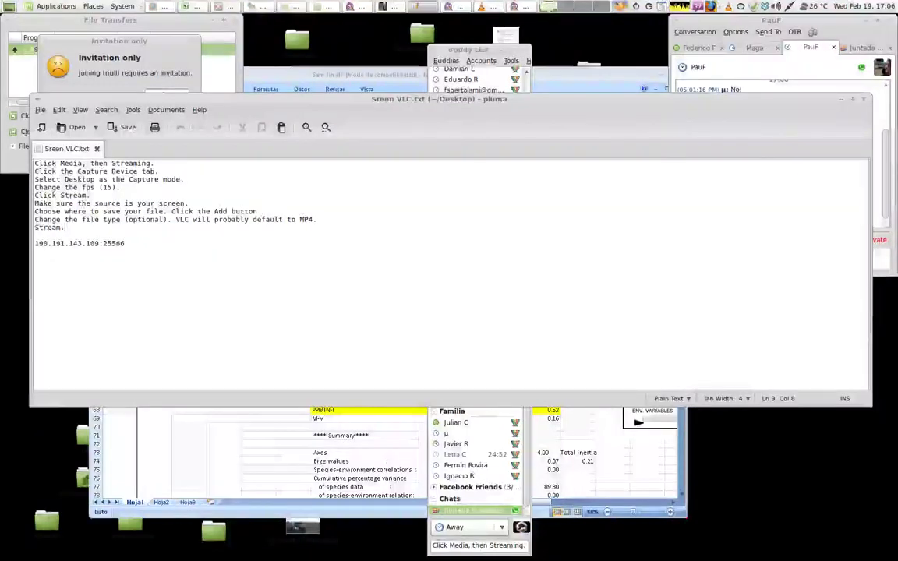
# Open the Desktop folder in the file manager and show its contents as a list
pyautogui.click(292, 6)
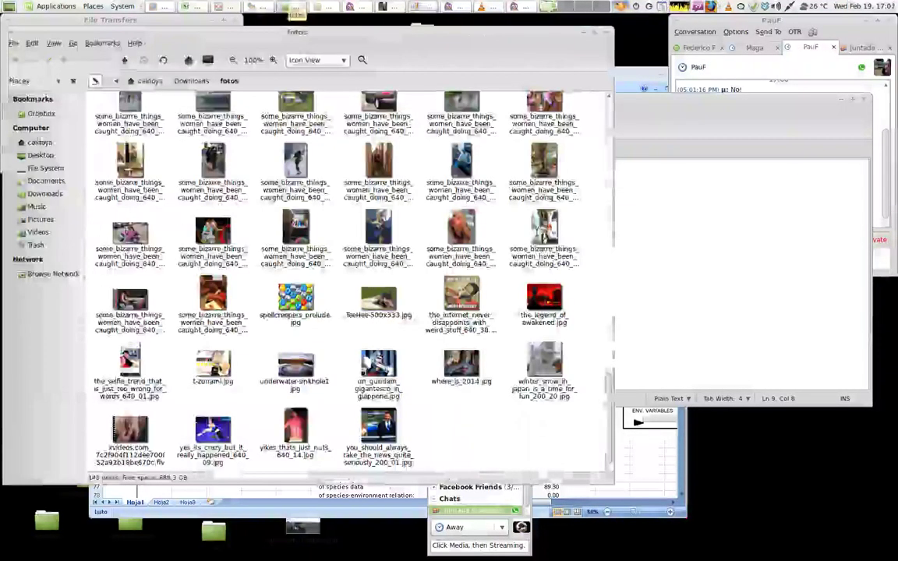
pyautogui.click(292, 6)
pyautogui.click(321, 6)
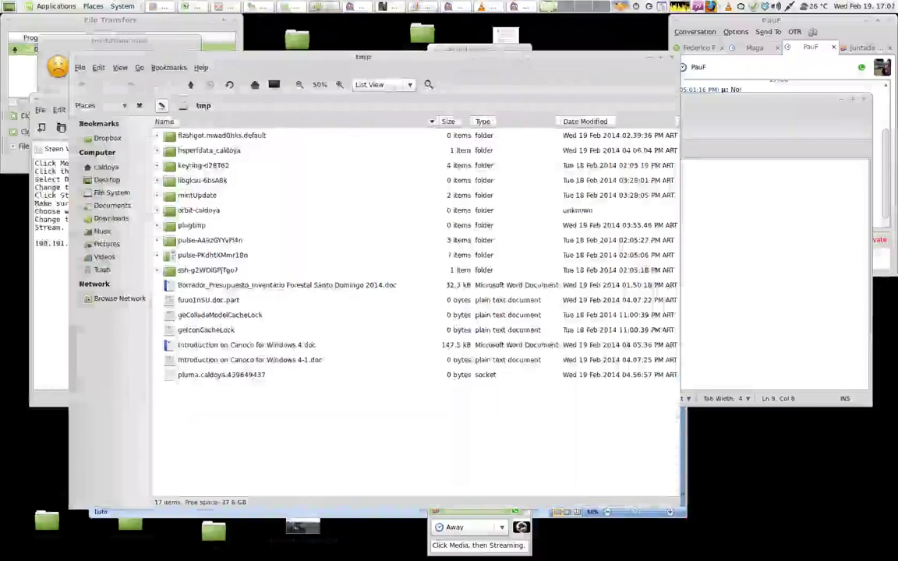
pyautogui.click(107, 180)
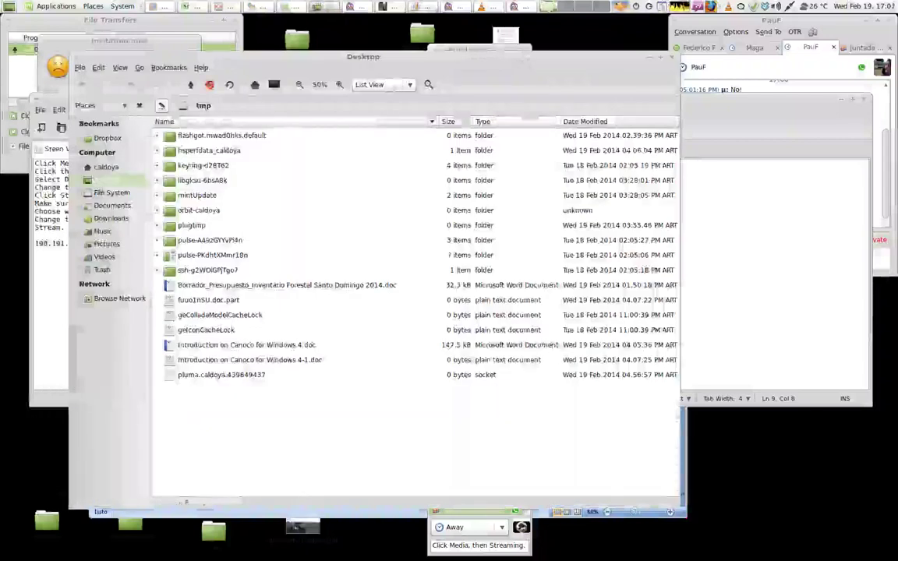
pyautogui.scroll(-4, 413, 304)
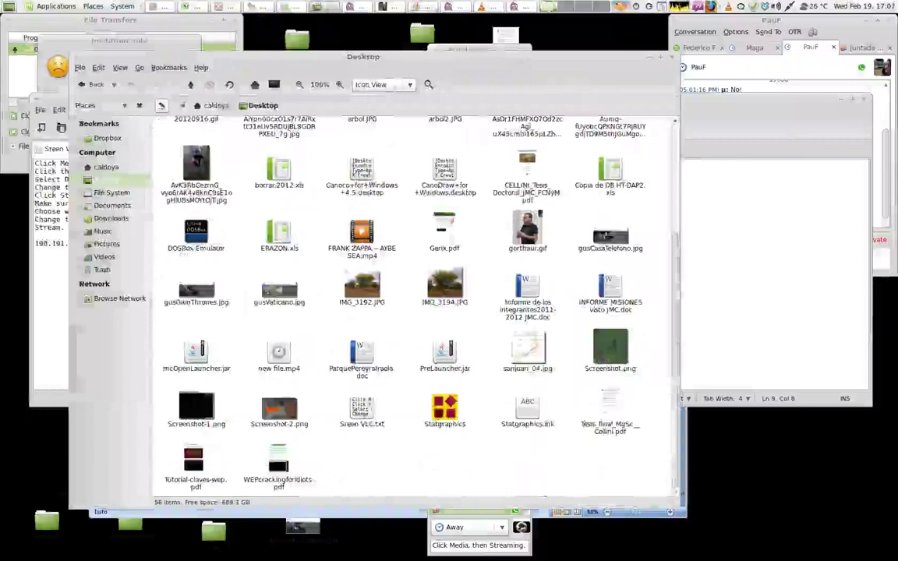
pyautogui.click(382, 84)
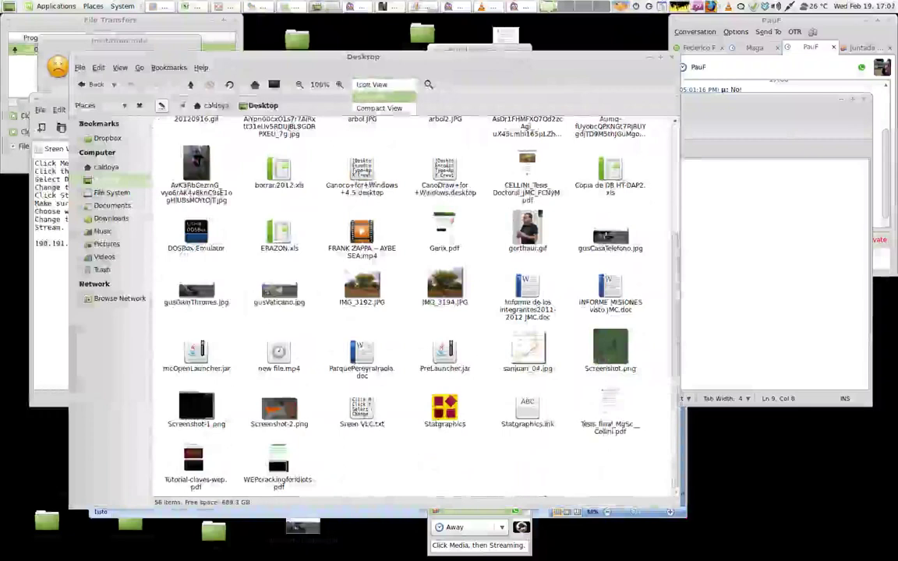
pyautogui.click(384, 96)
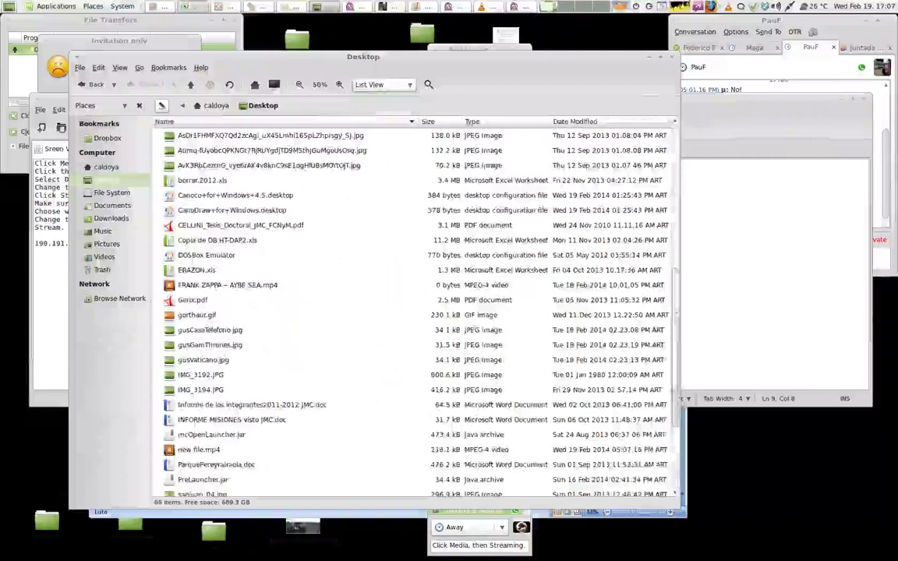
# Switch to Excel and copy the environmental variables table, range A1:AB28 on Hoja1
pyautogui.click(291, 7)
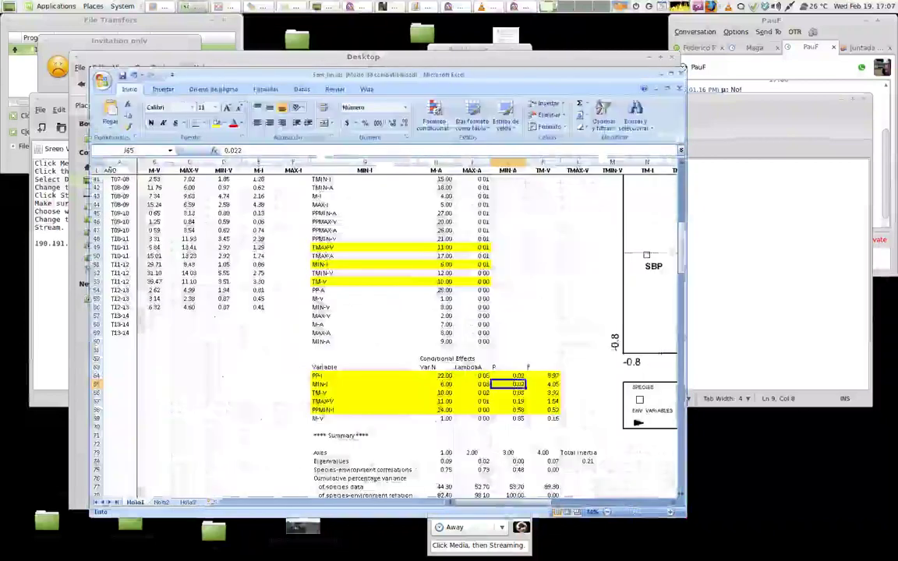
pyautogui.moveTo(293, 316); pyautogui.dragTo(634, 404)
pyautogui.click(365, 231)
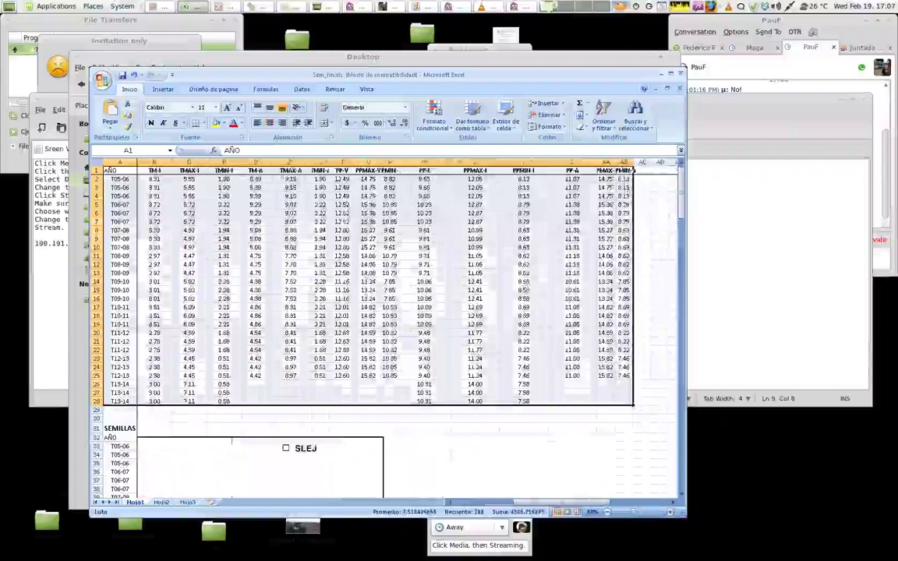
pyautogui.hotkey('ctrl', 'c')
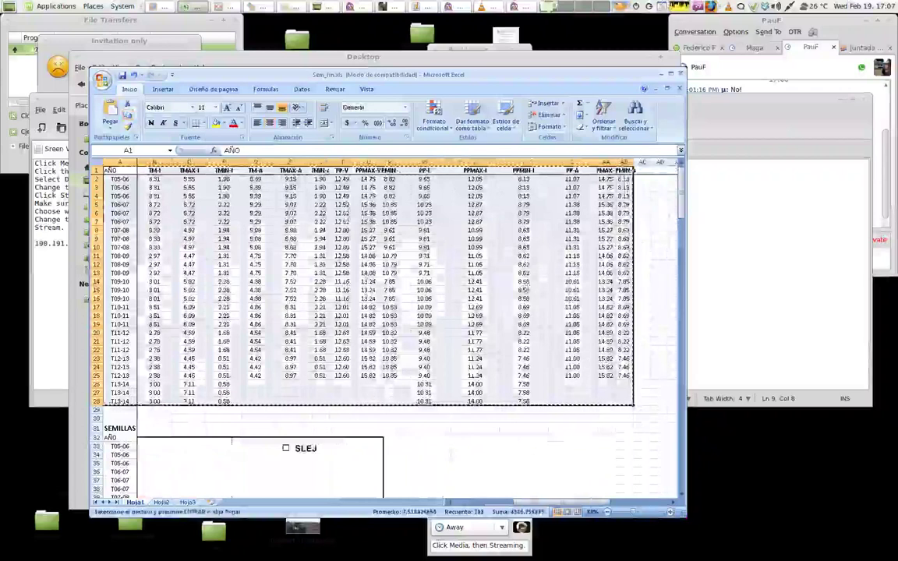
# Launch WCanoImp and save the copied table as env.dta in the canoco folder, replacing the existing file and keeping the default title line
pyautogui.click(55, 7)
pyautogui.moveTo(72, 161)
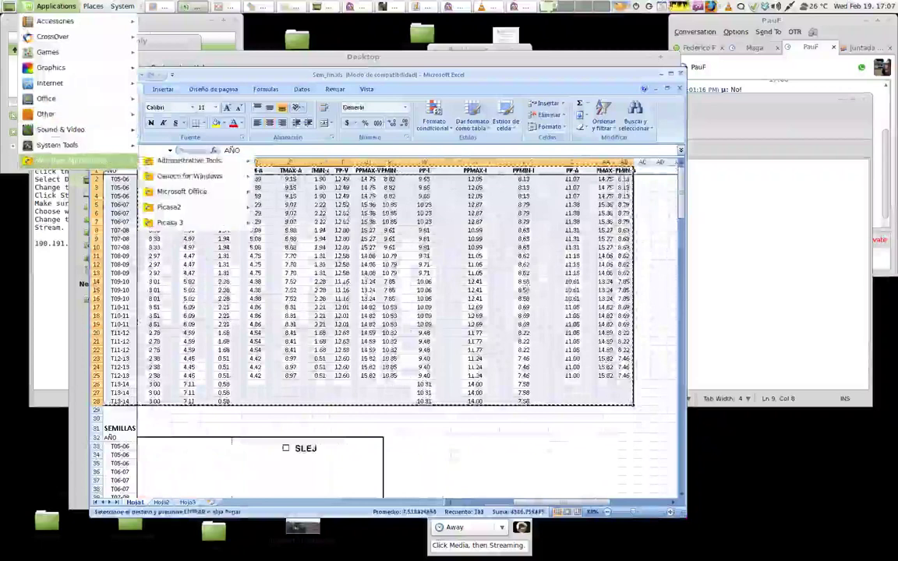
pyautogui.moveTo(191, 176)
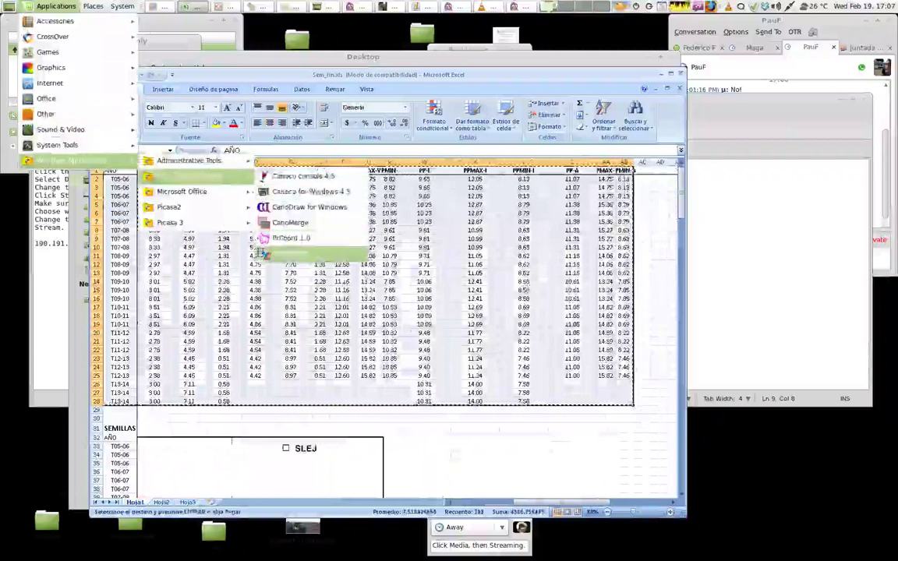
pyautogui.click(290, 255)
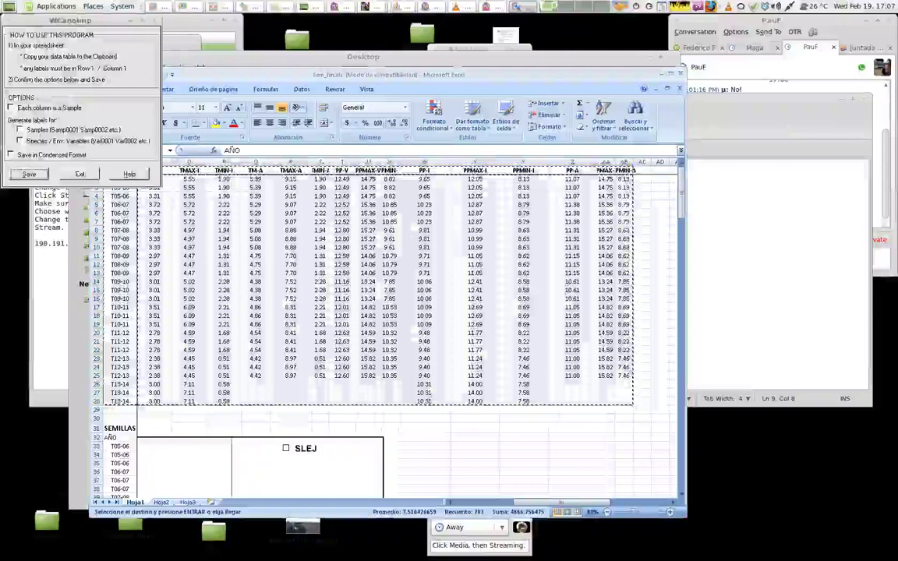
pyautogui.click(28, 174)
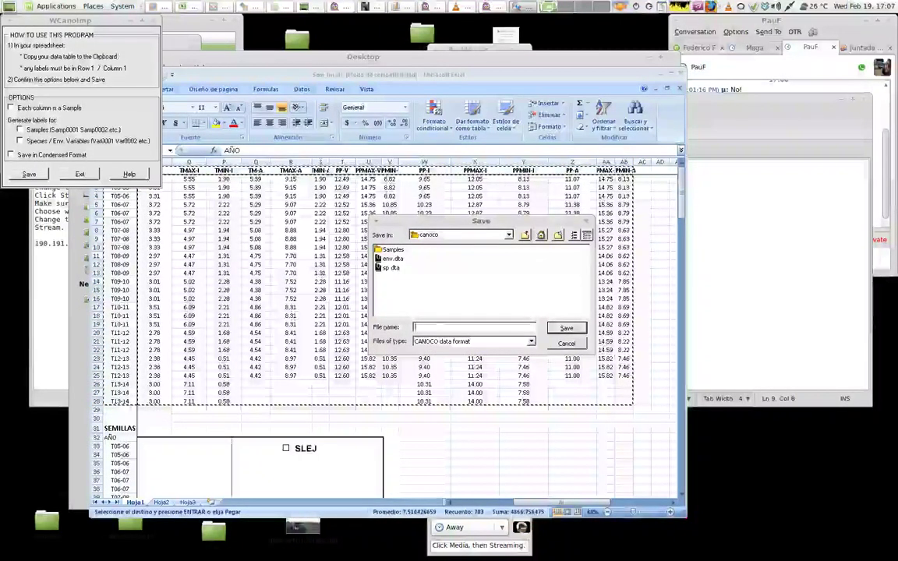
pyautogui.click(393, 259)
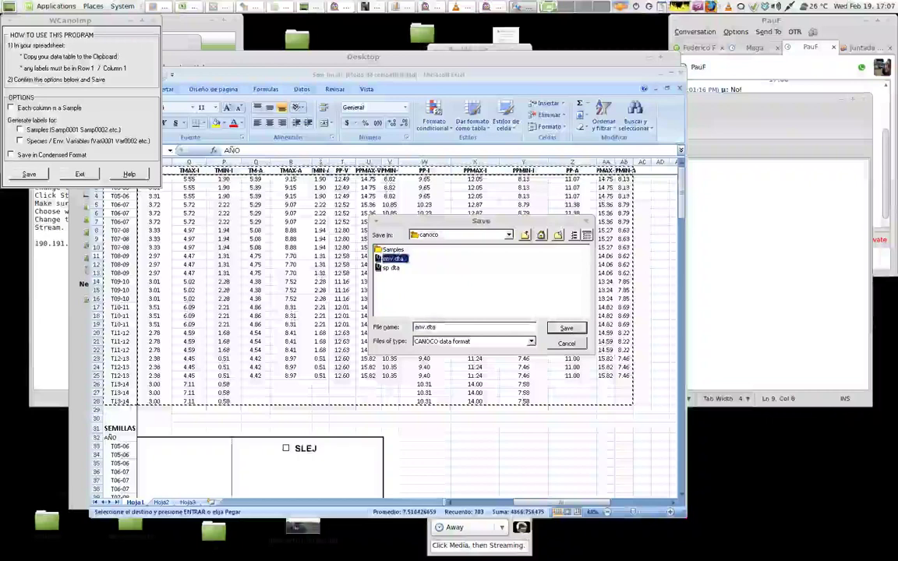
pyautogui.click(567, 328)
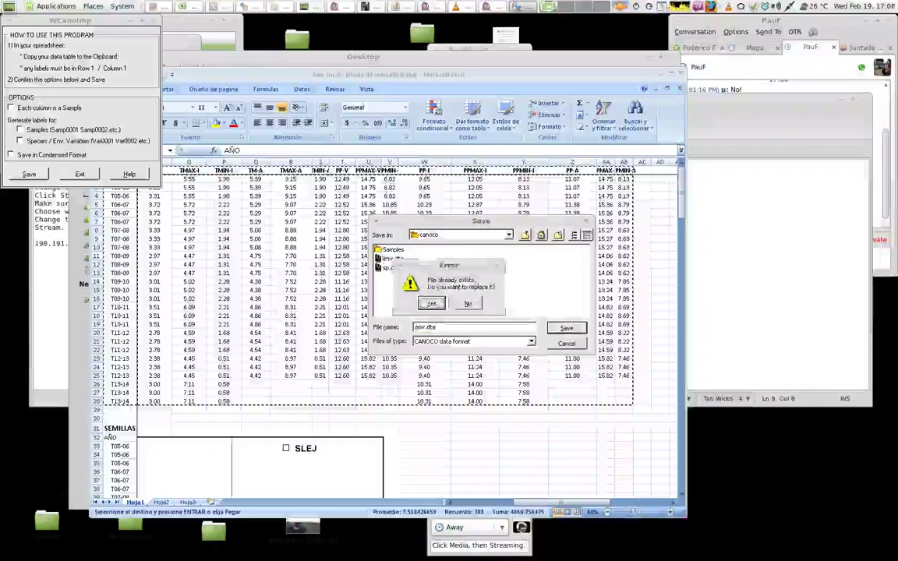
pyautogui.press('Return')
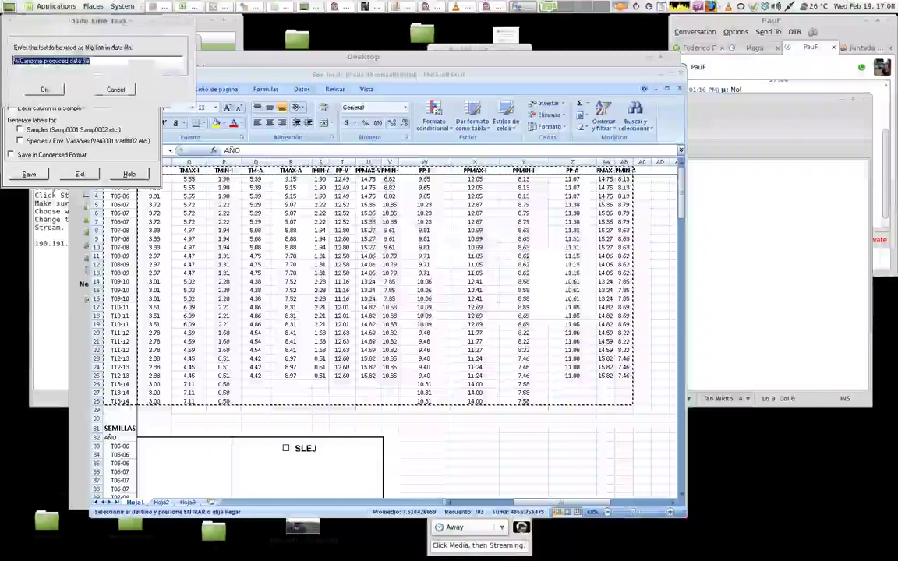
pyautogui.press('Return')
pyautogui.press('Return')
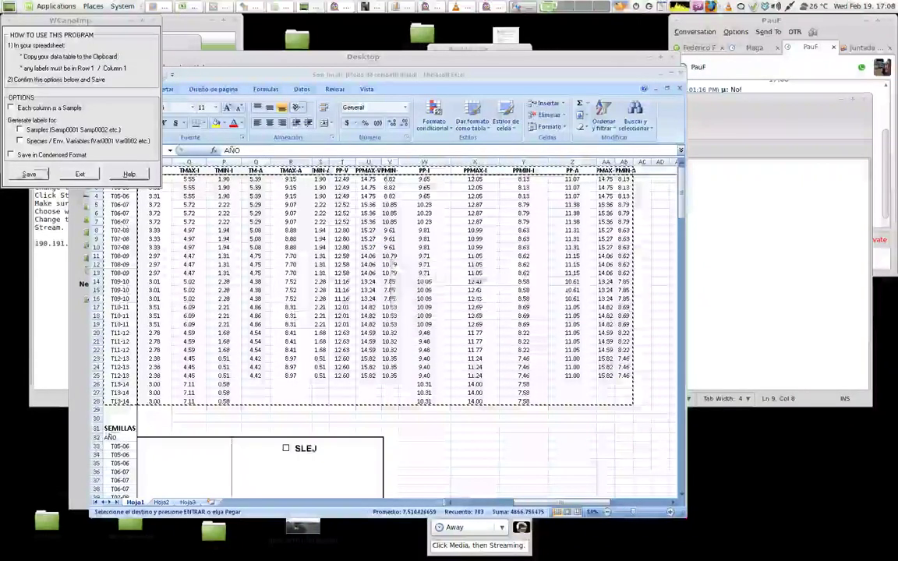
# Copy the SEMILLAS species table, range A32:E59, from Hoja1 in Excel
pyautogui.click(425, 455)
pyautogui.moveTo(523, 463); pyautogui.dragTo(121, 463)
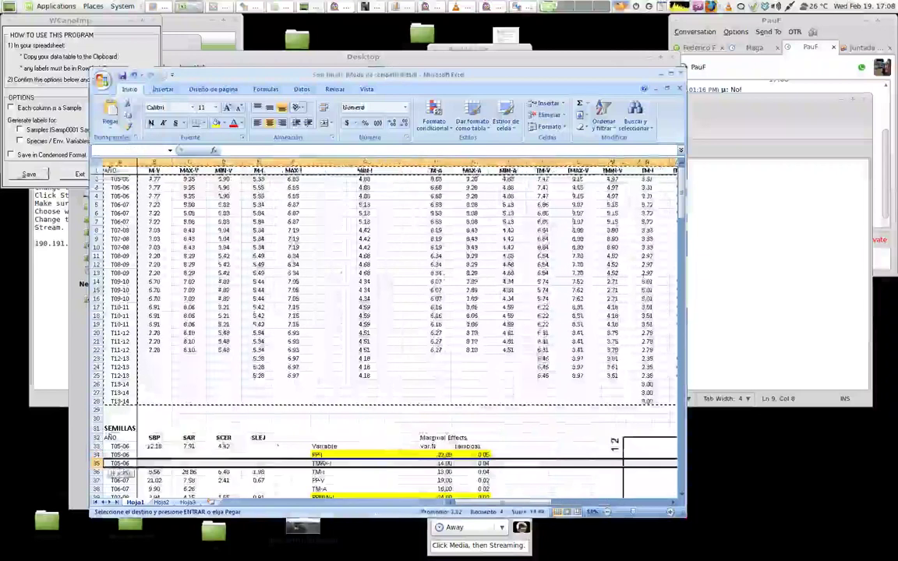
pyautogui.scroll(-5, 121, 463)
pyautogui.moveTo(117, 310); pyautogui.dragTo(280, 492)
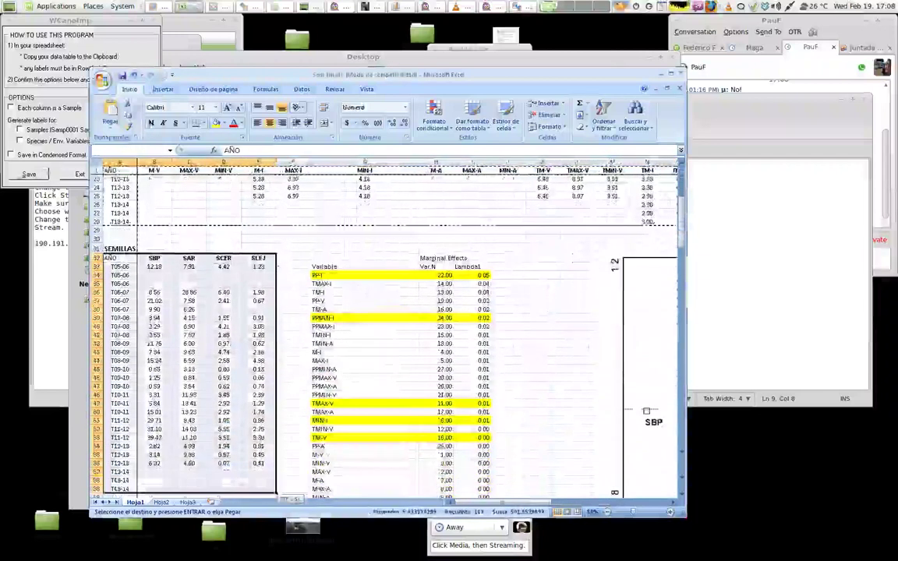
pyautogui.scroll(-2, 285, 490)
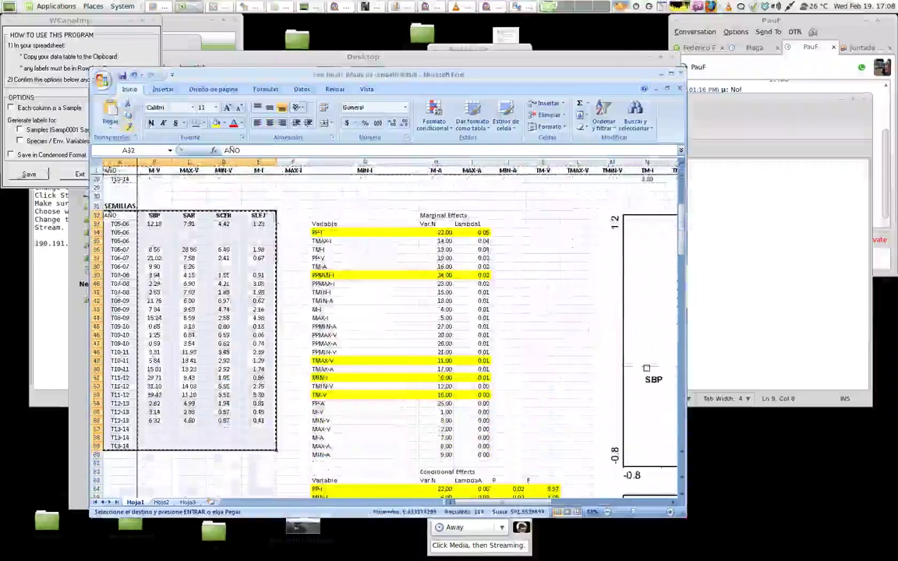
# Save the copied species table from WCanoImp over sp.dta with the default title line, then minimise Excel and exit WCanoImp
pyautogui.click(29, 174)
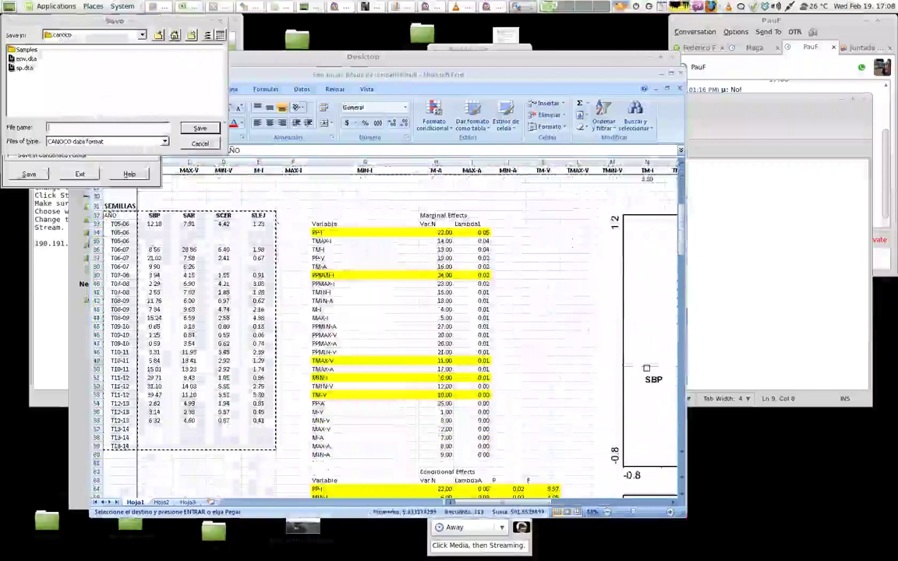
pyautogui.click(25, 68)
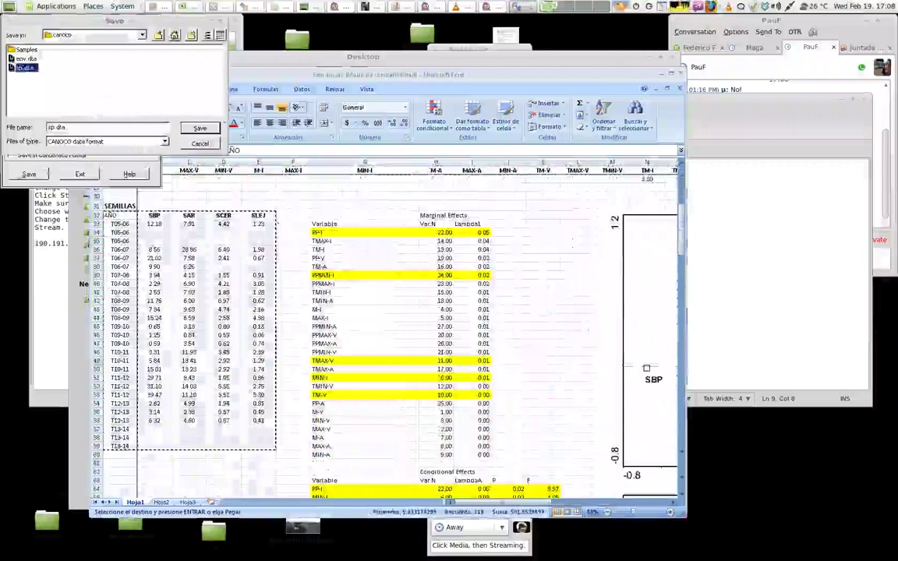
pyautogui.click(200, 128)
pyautogui.press('Return')
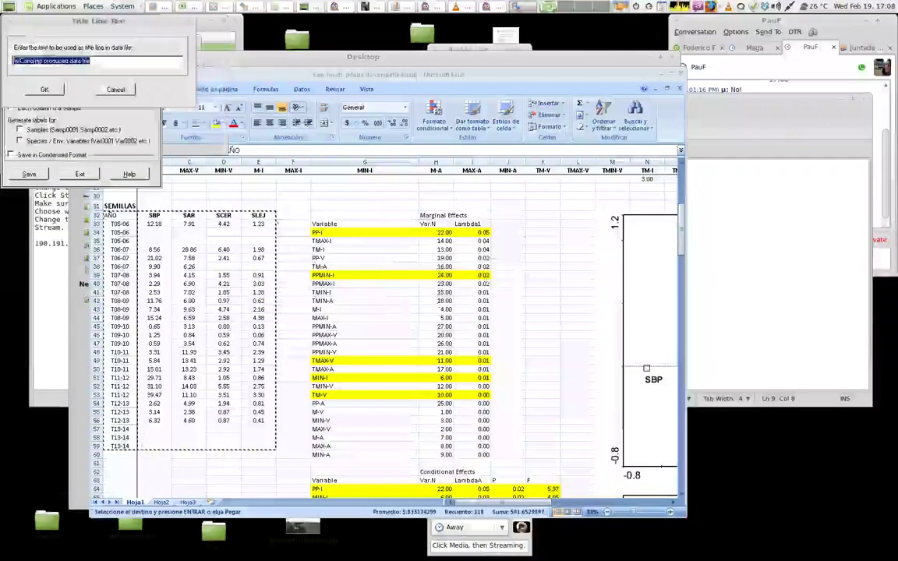
pyautogui.press('Return')
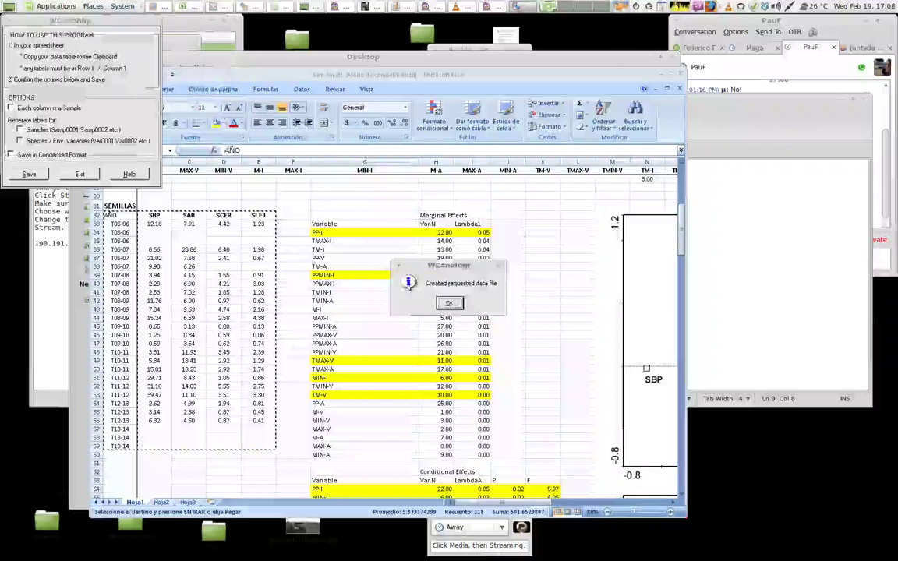
pyautogui.press('Return')
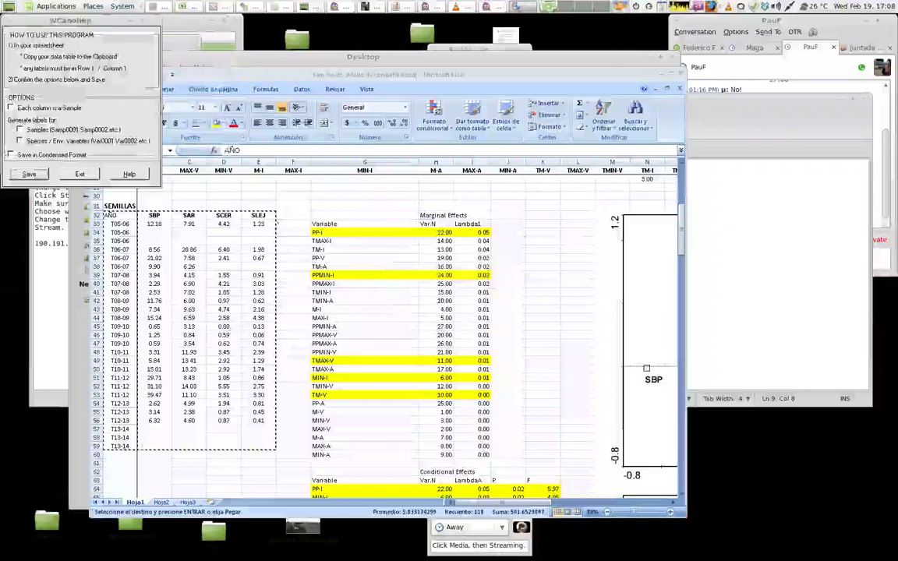
pyautogui.click(662, 73)
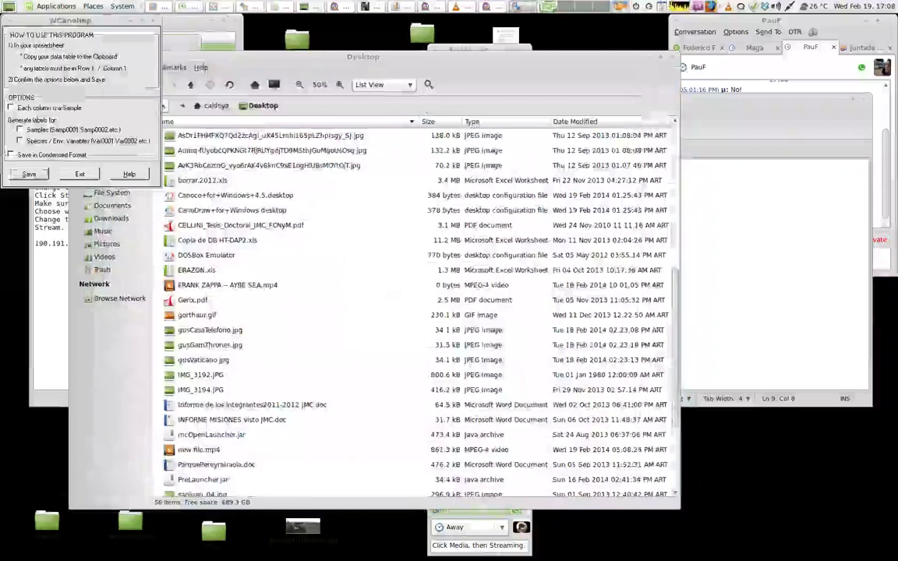
pyautogui.click(80, 174)
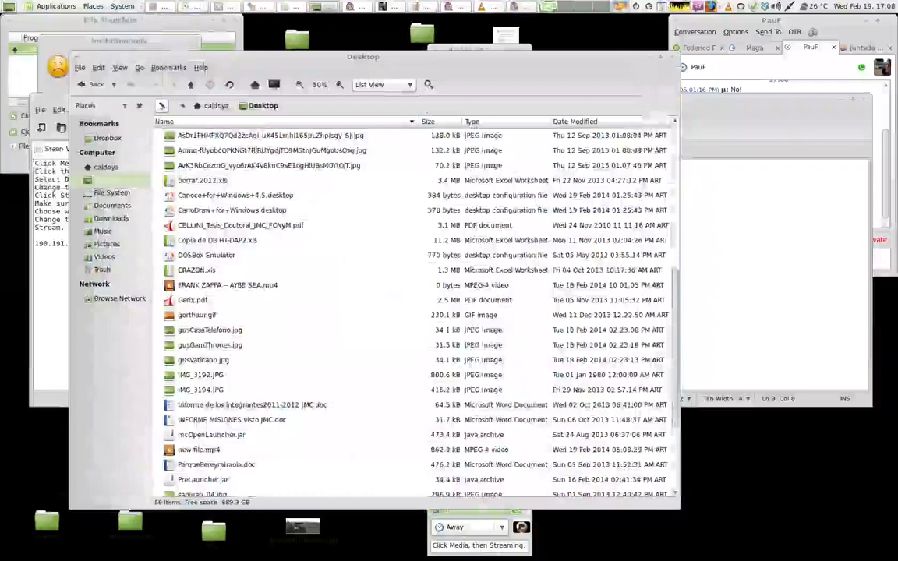
# Launch Canoco for Windows 4.5 and start a new project with species and environment data available
pyautogui.click(56, 6)
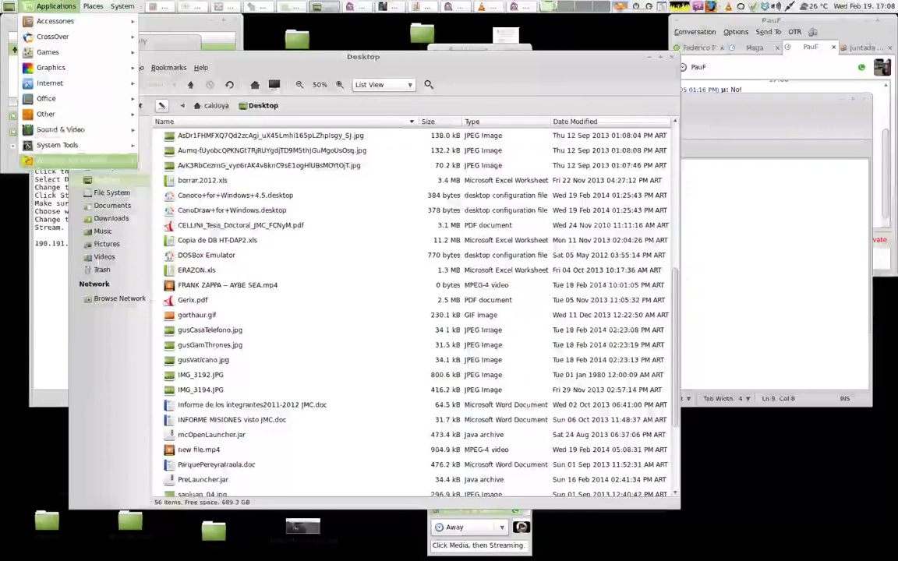
pyautogui.moveTo(75, 161)
pyautogui.moveTo(191, 176)
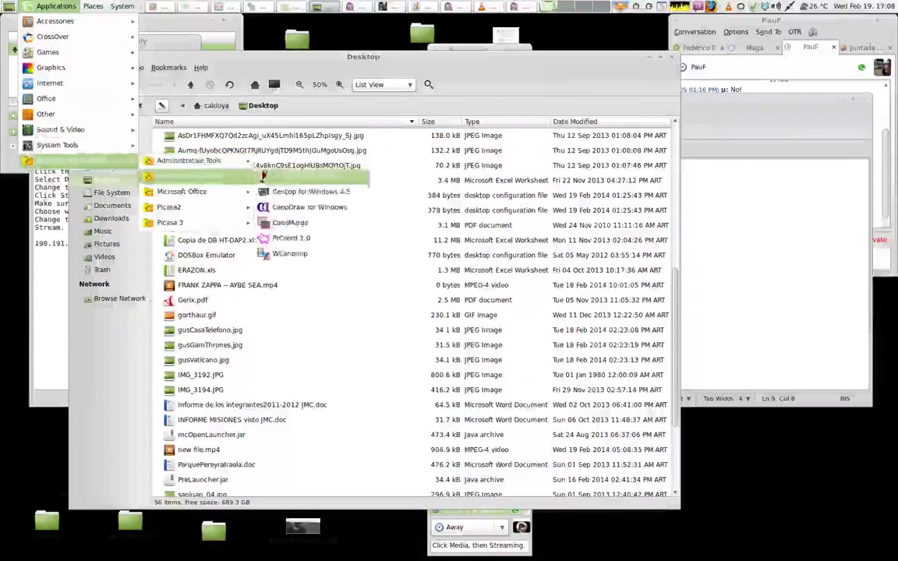
pyautogui.press('Return')
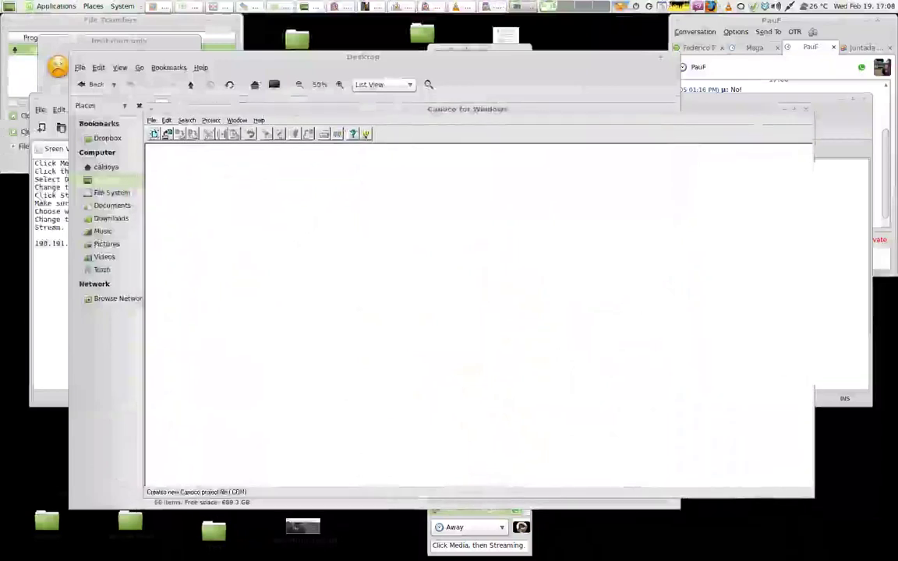
pyautogui.click(186, 195)
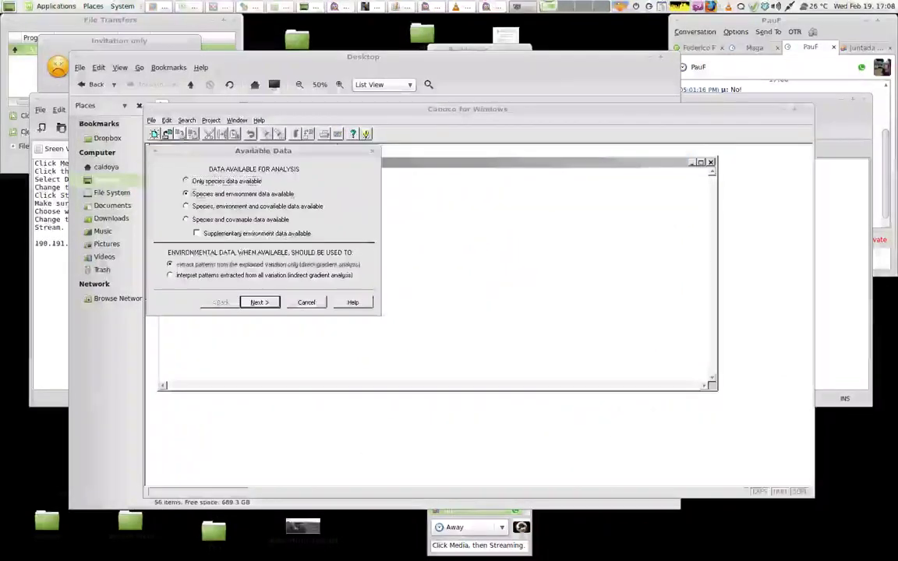
pyautogui.click(260, 303)
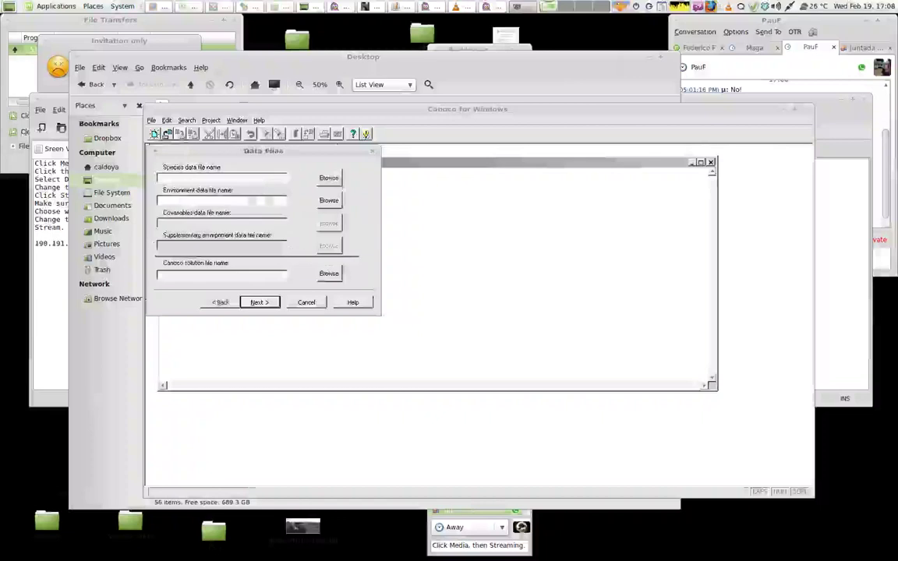
# Assign sp.dta as the project's species data file and env.dta as its environment data file
pyautogui.click(329, 178)
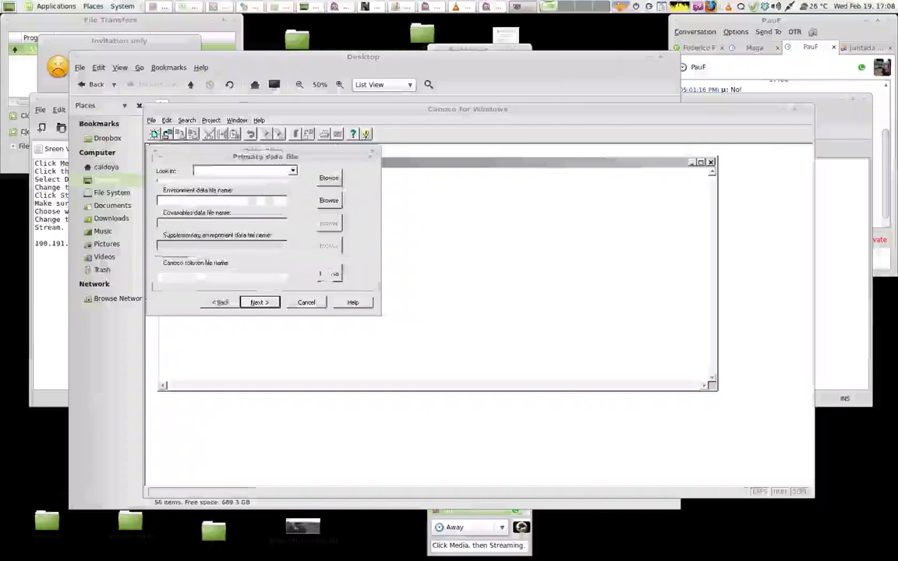
pyautogui.moveTo(285, 157); pyautogui.dragTo(426, 225)
pyautogui.doubleClick(316, 273)
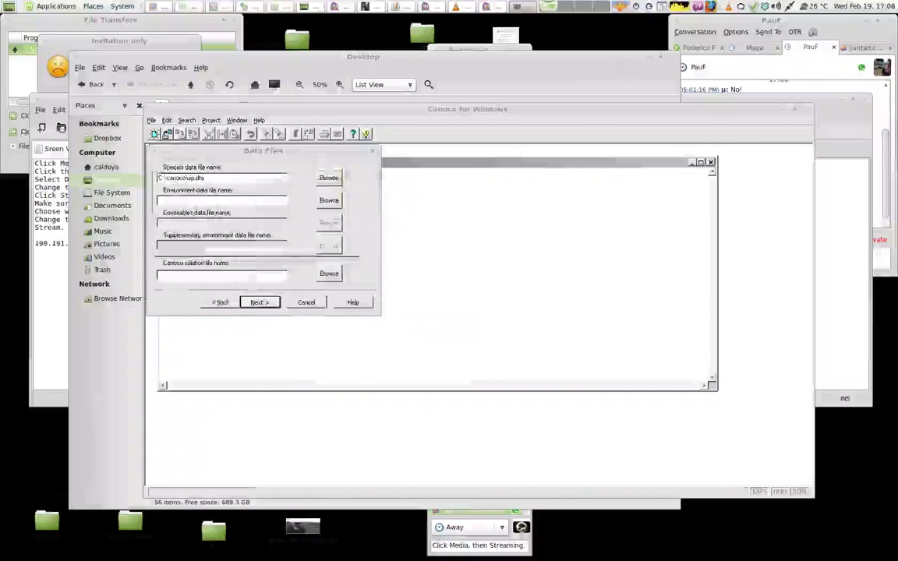
pyautogui.click(329, 201)
pyautogui.doubleClick(177, 194)
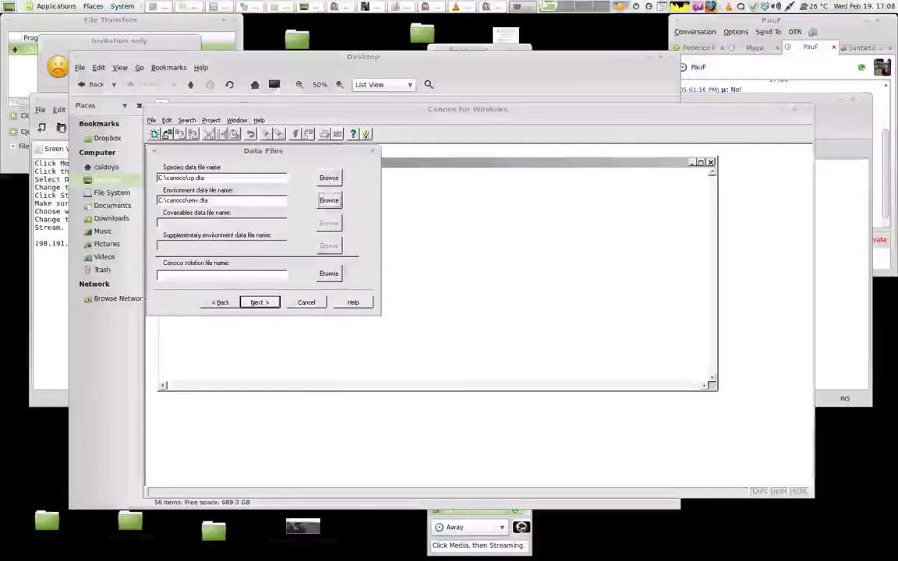
# Set the Canoco solution file to C:\canoco\cca.sol and accept the data files
pyautogui.click(329, 274)
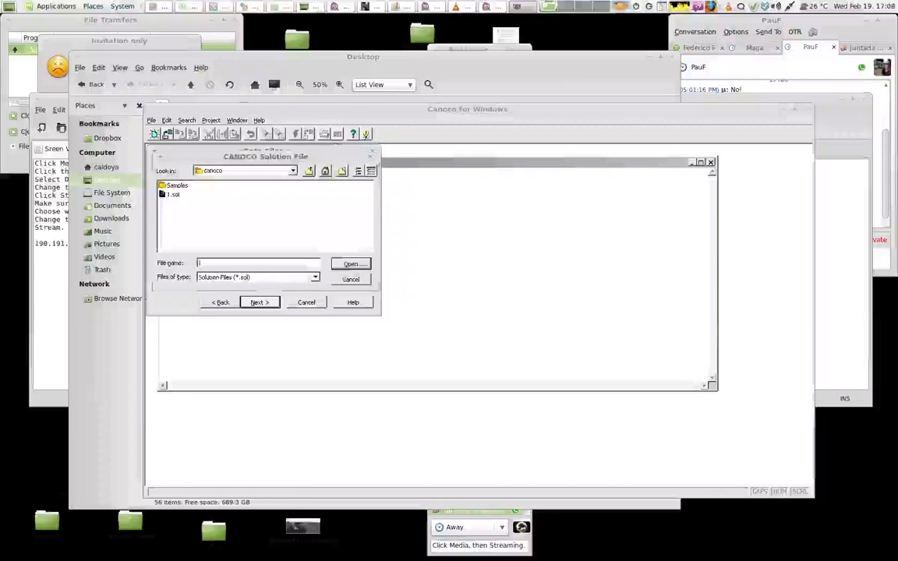
pyautogui.write('1.sol')
pyautogui.press('Return')
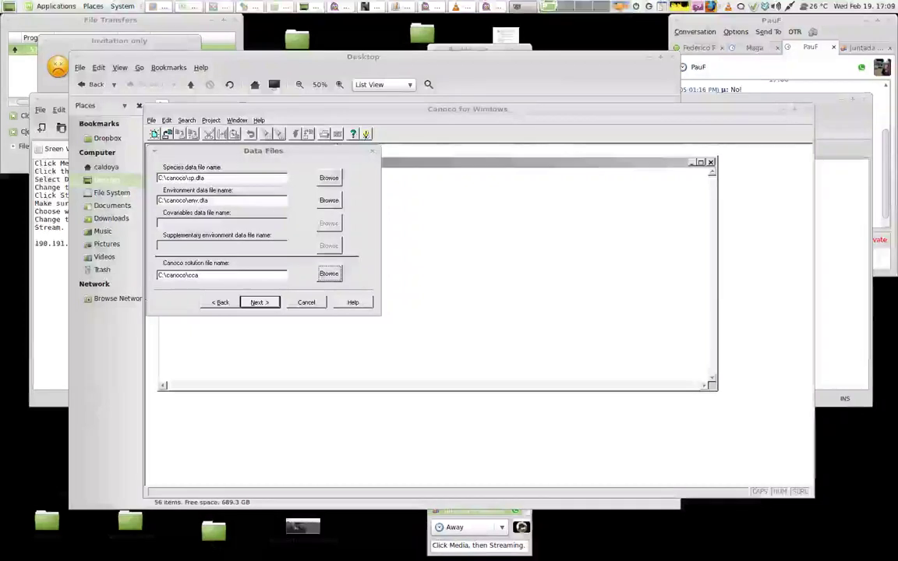
pyautogui.click(199, 275)
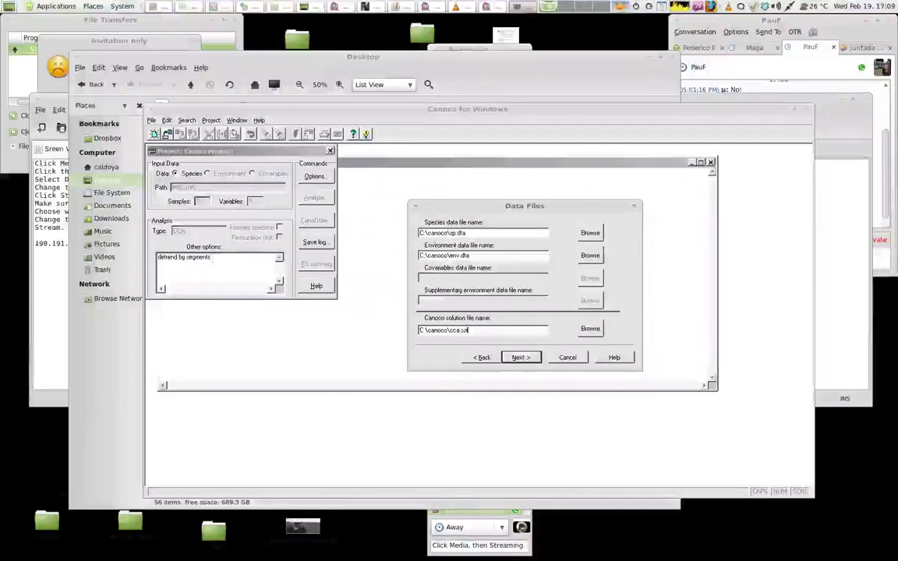
pyautogui.press('Return')
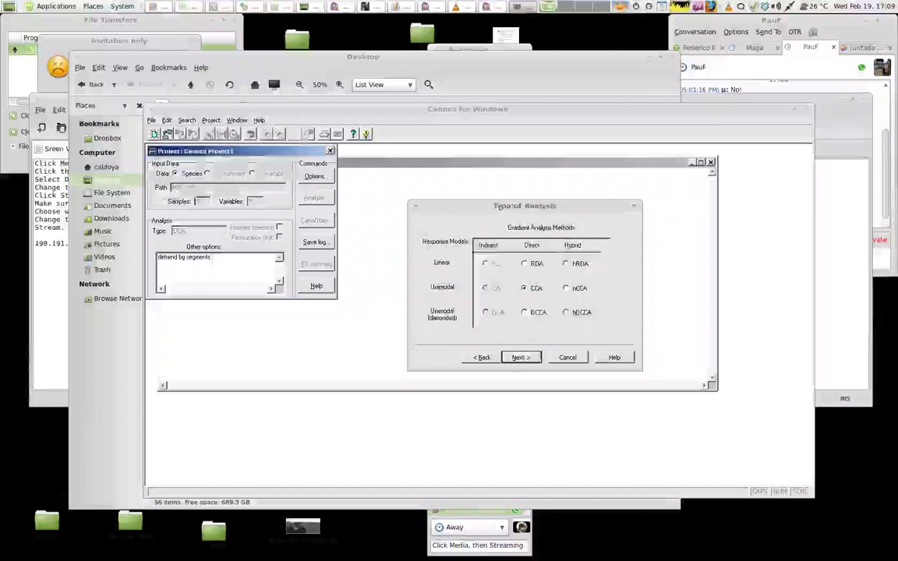
# Accept CCA with inter-species biplot scaling, enable downweighting of rare species without transforming the data, and leave the data editing choices empty
pyautogui.press('Return')
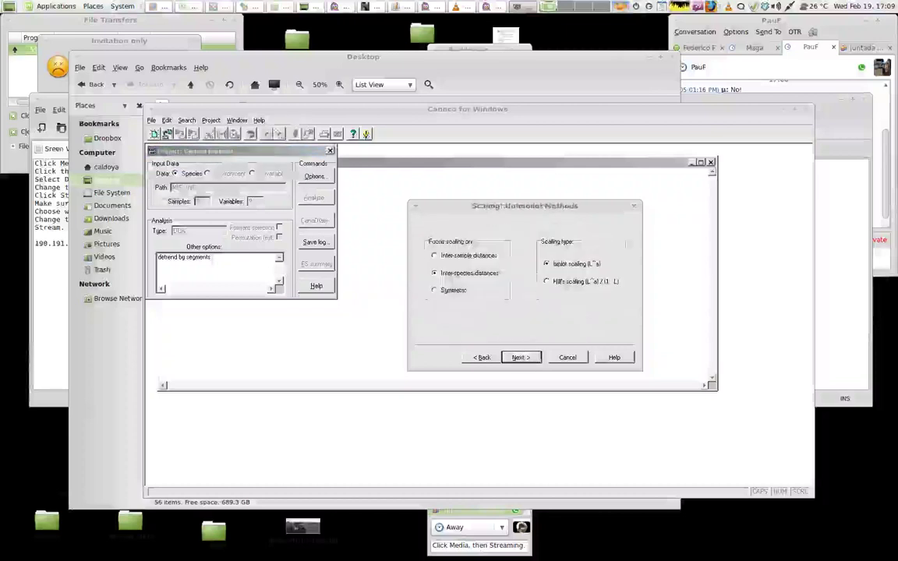
pyautogui.press('Return')
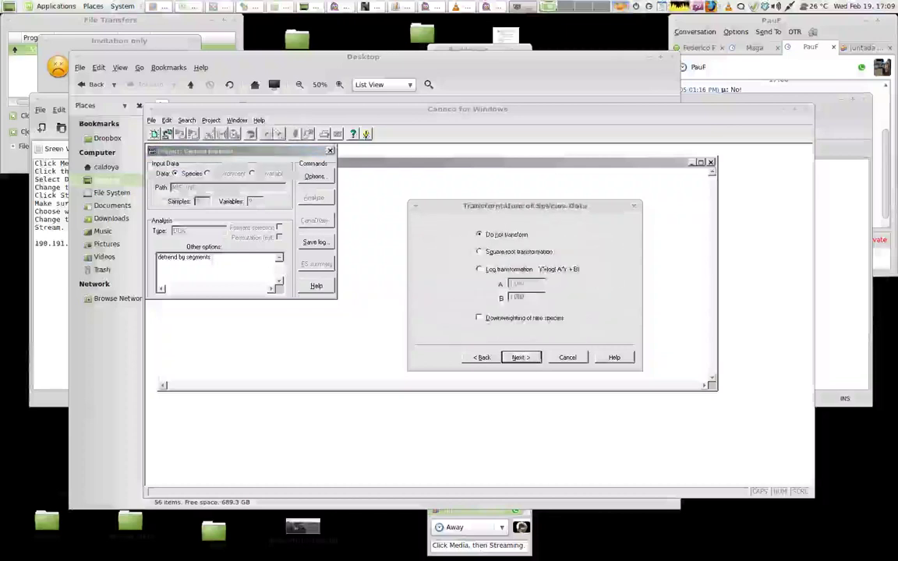
pyautogui.click(479, 318)
pyautogui.press('Return')
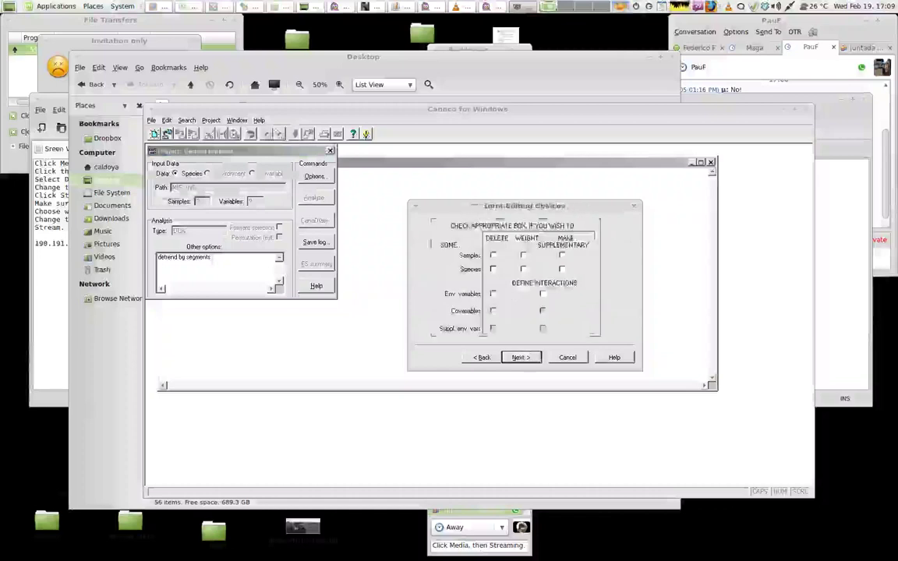
pyautogui.press('Return')
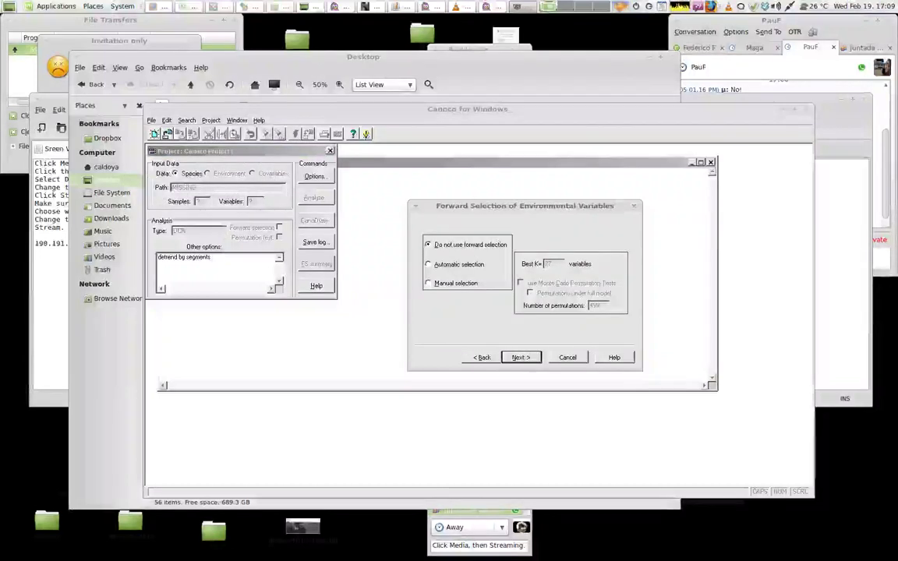
# Set forward selection to manual, using Monte Carlo permutation tests under the full model with 499 permutations
pyautogui.click(455, 283)
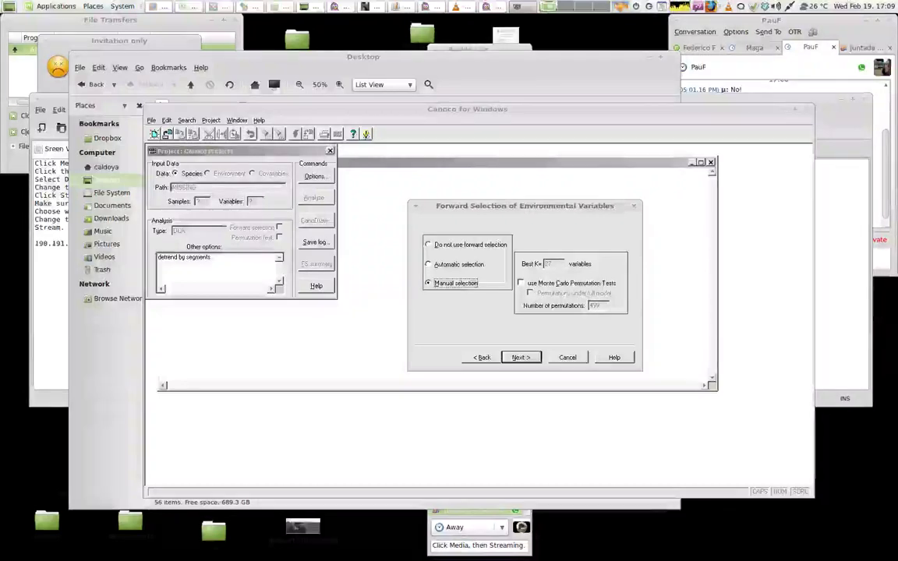
pyautogui.click(520, 283)
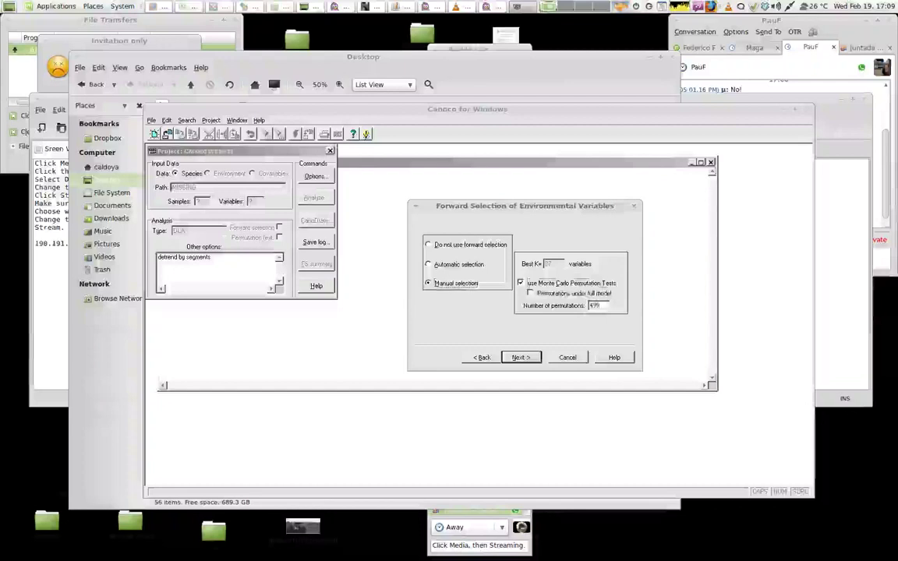
pyautogui.click(531, 293)
pyautogui.moveTo(525, 206); pyautogui.dragTo(473, 178)
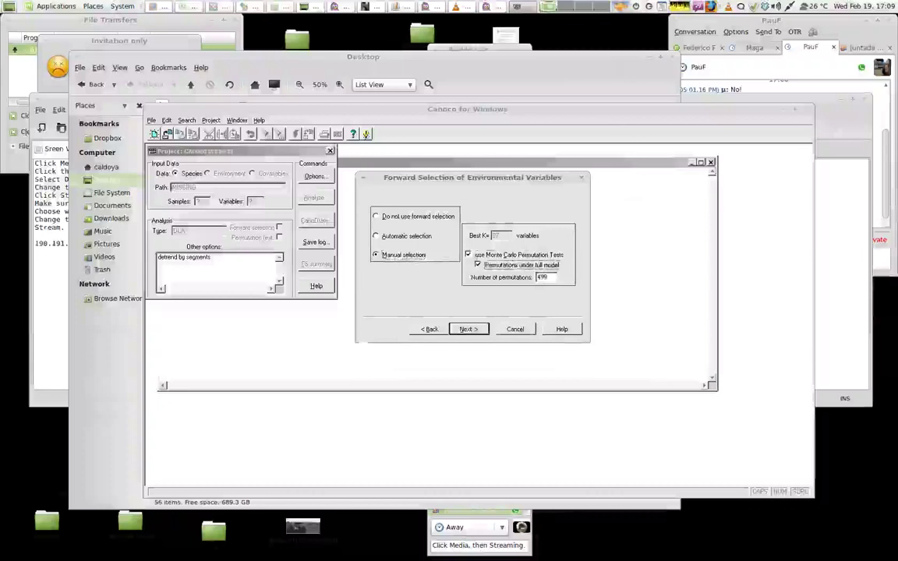
pyautogui.press('Tab')
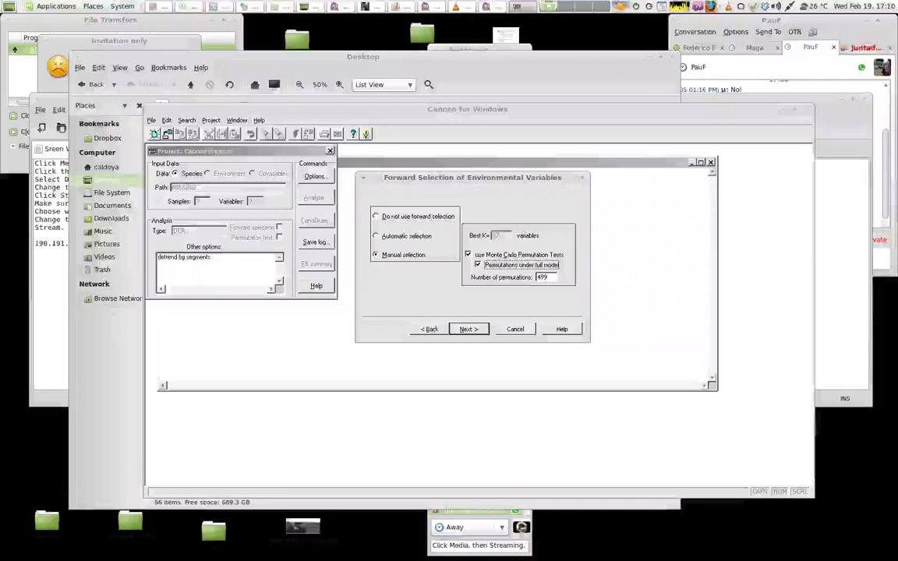
pyautogui.press('Return')
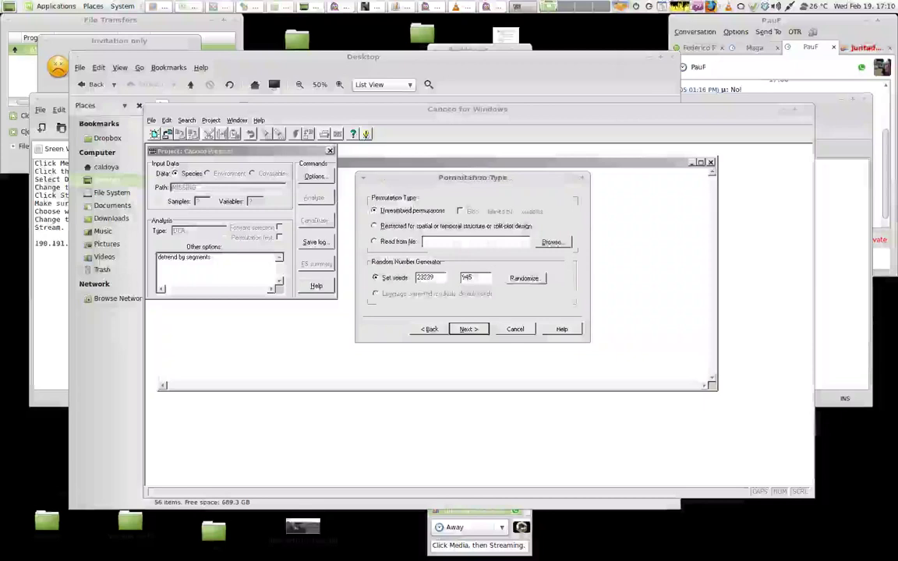
# Accept unrestricted permutations, finish the analysis setup and save the project as tdf.con in the canoco folder
pyautogui.press('Return')
pyautogui.press('Return')
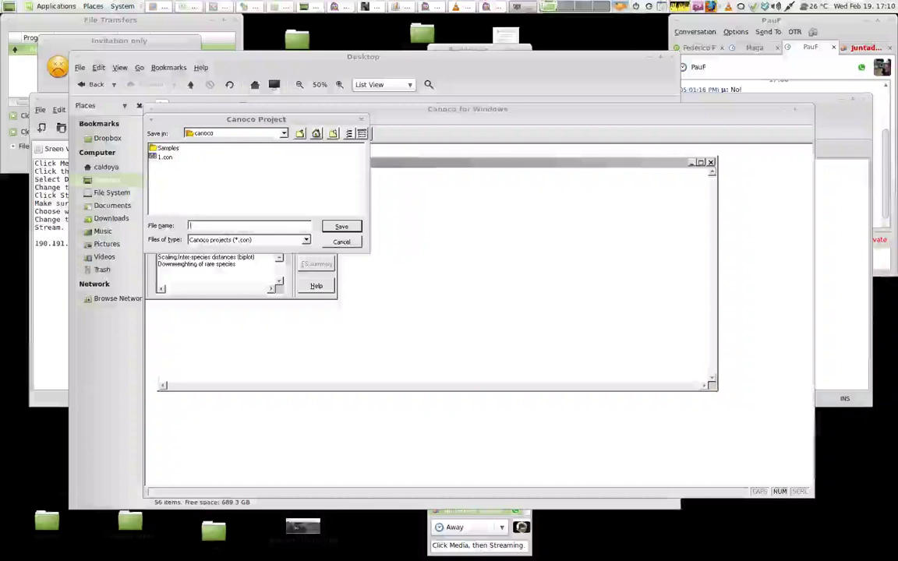
pyautogui.write('td.conf')
pyautogui.press('Return')
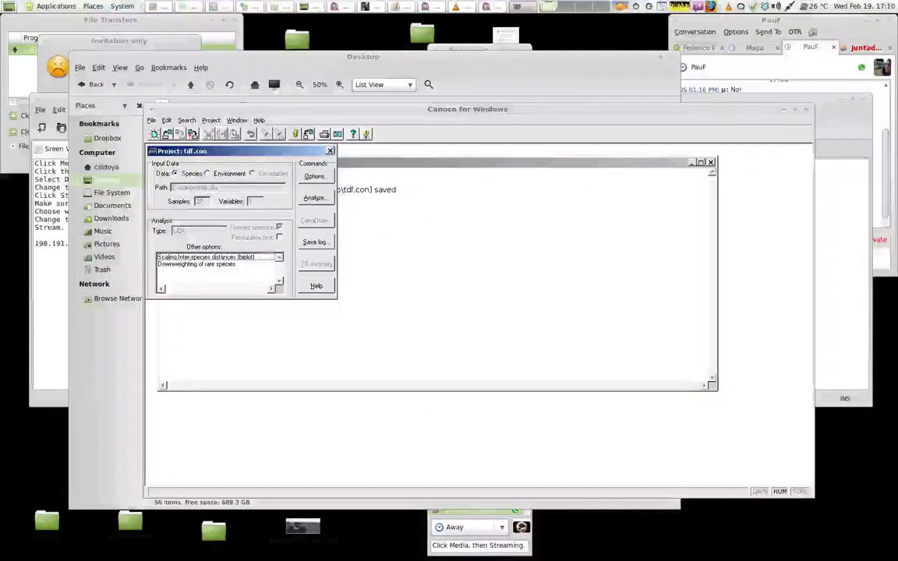
# Run the analysis, then test the variable PP-I and include it in the forward selection
pyautogui.moveTo(258, 151); pyautogui.dragTo(483, 214)
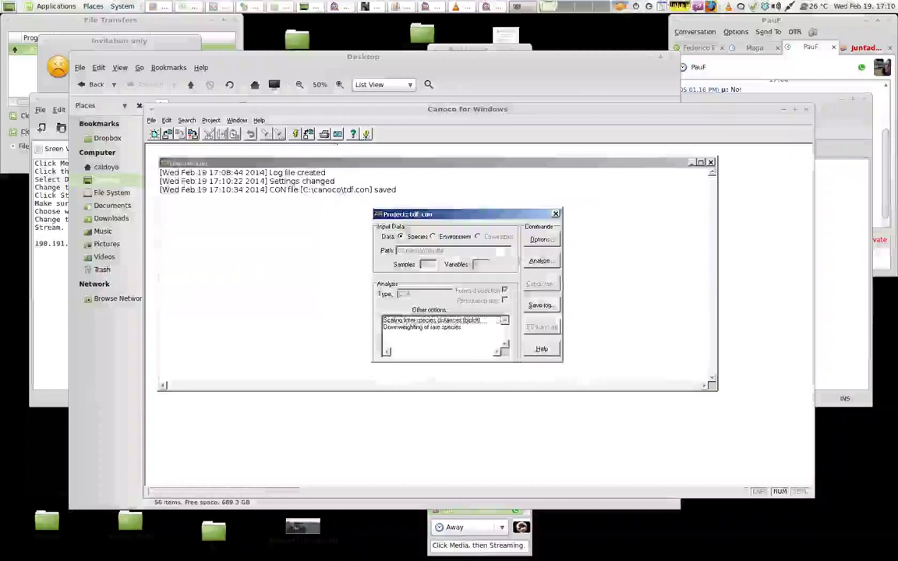
pyautogui.click(541, 262)
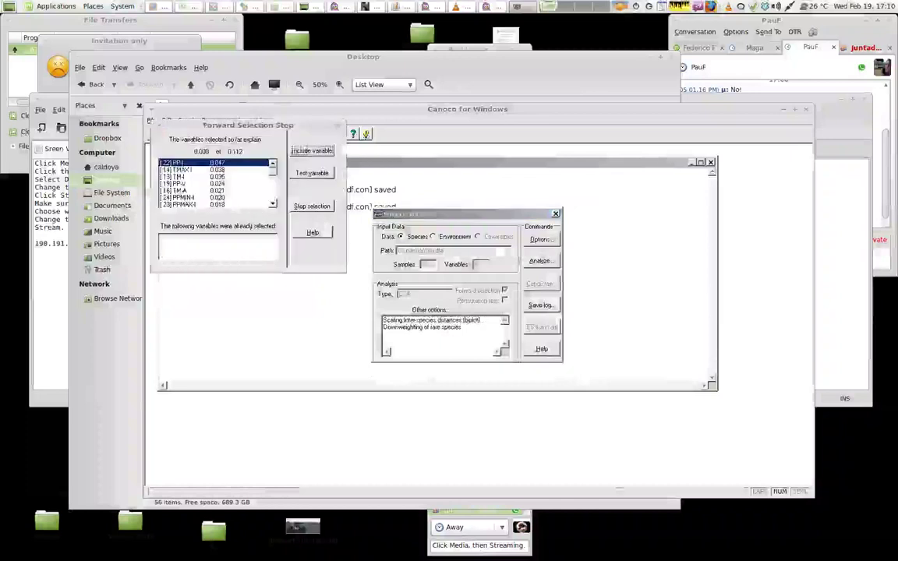
pyautogui.click(312, 174)
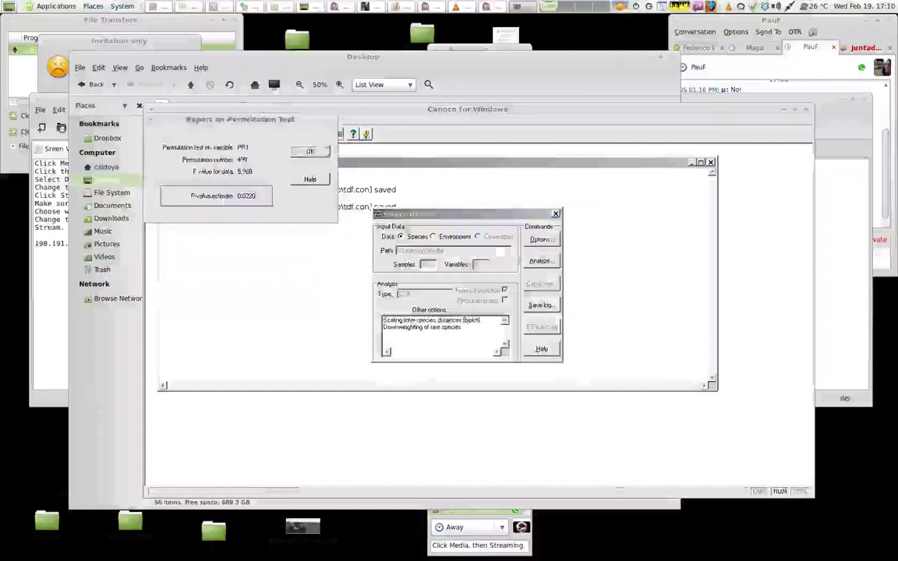
pyautogui.moveTo(240, 120); pyautogui.dragTo(260, 251)
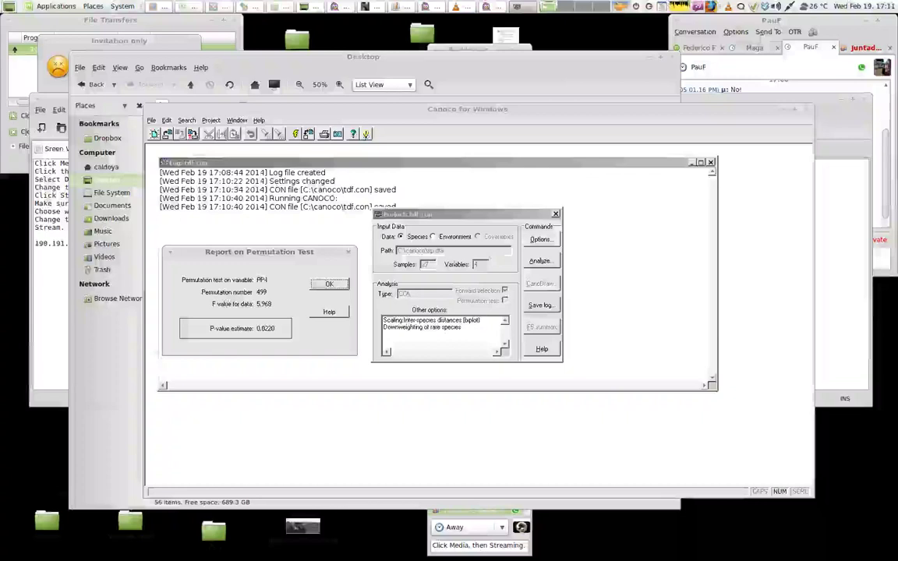
pyautogui.press('Return')
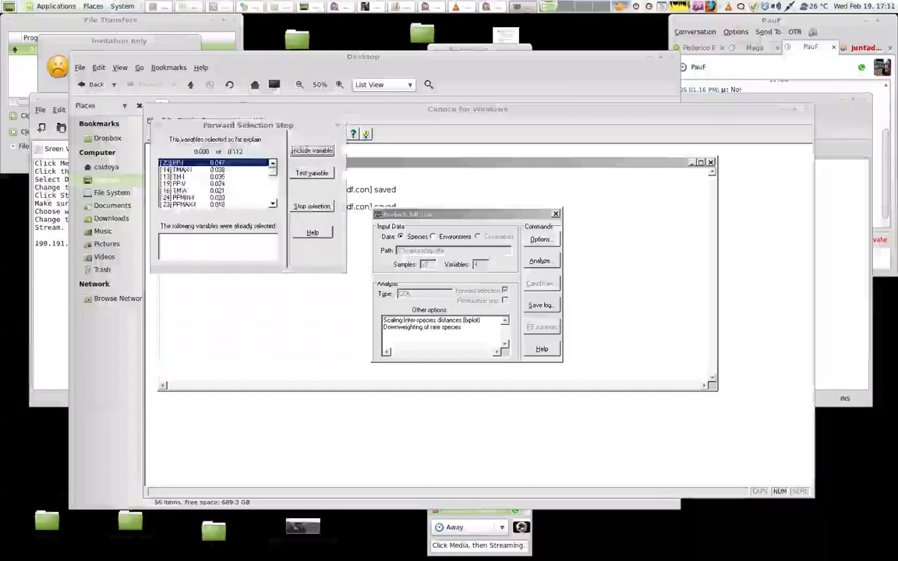
pyautogui.press('Return')
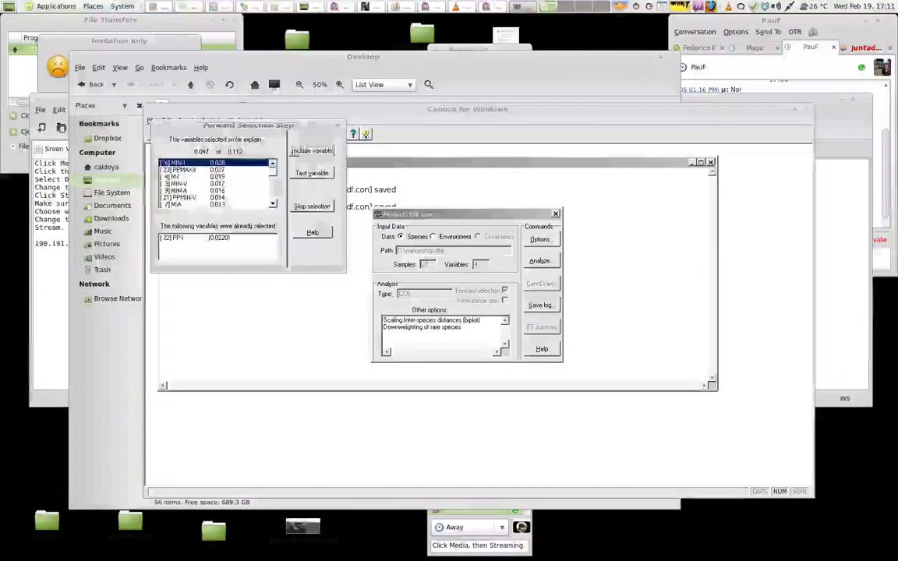
# Test the variables MIN-I and TM-V in turn and include both in the forward selection
pyautogui.press('Return')
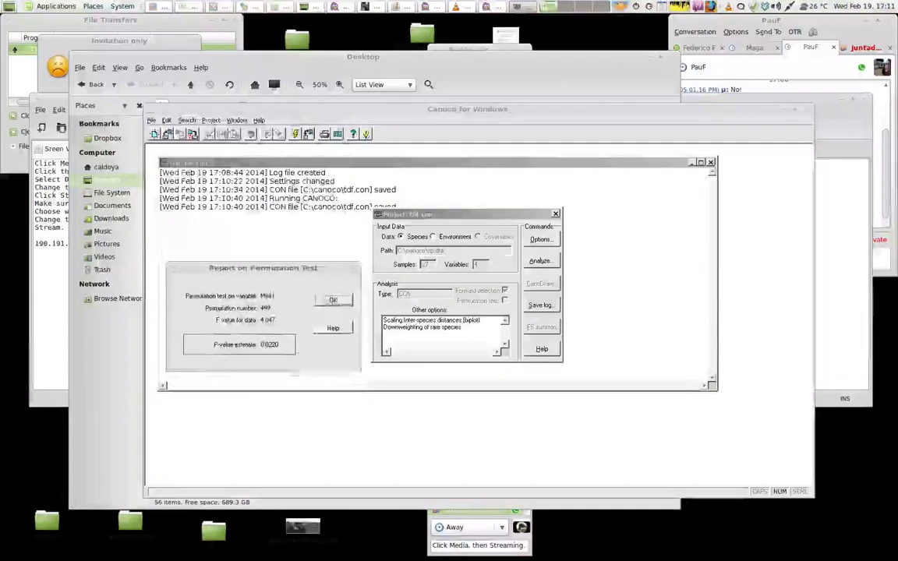
pyautogui.press('Return')
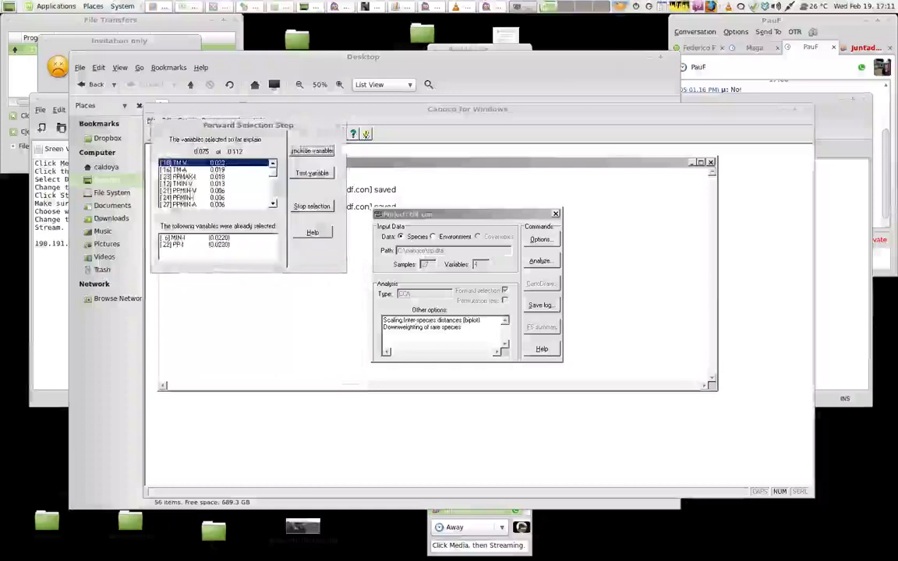
pyautogui.press('Return')
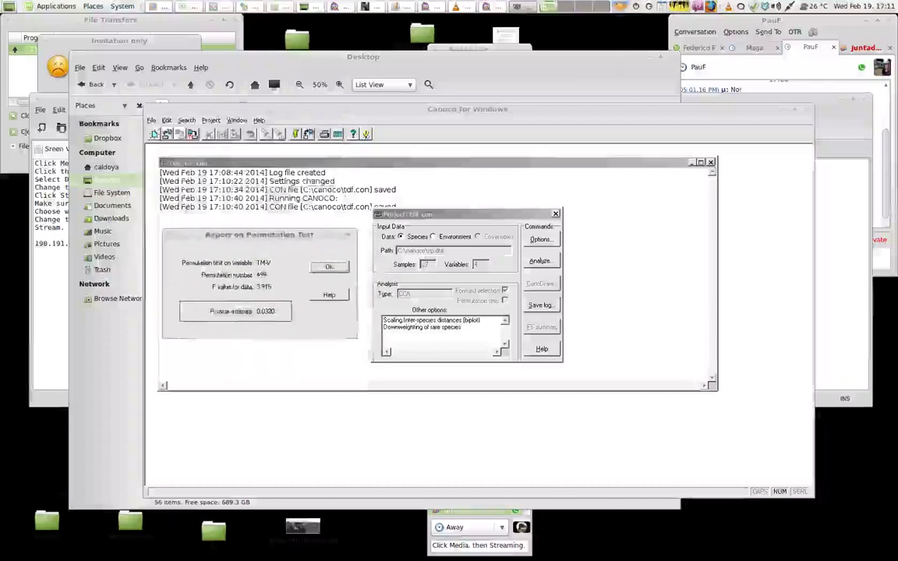
pyautogui.press('Return')
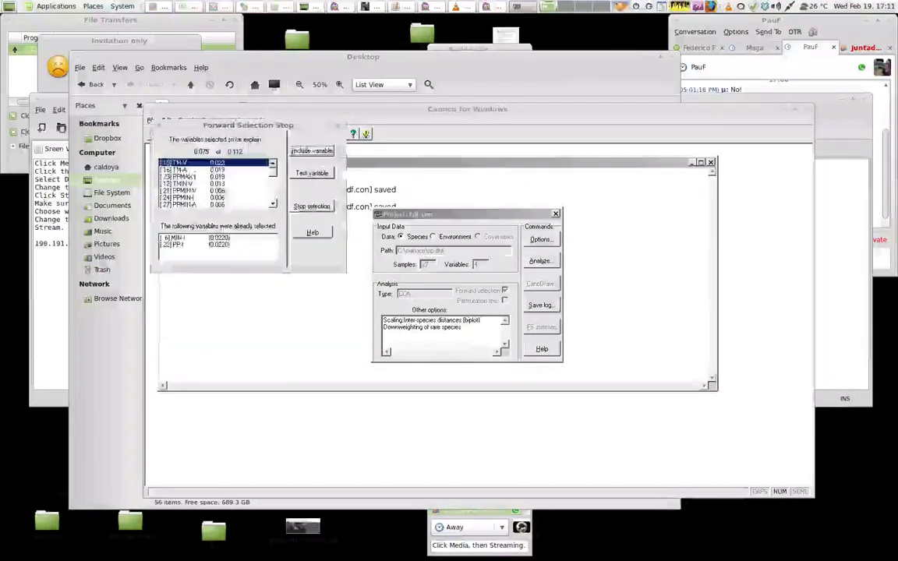
pyautogui.press('Return')
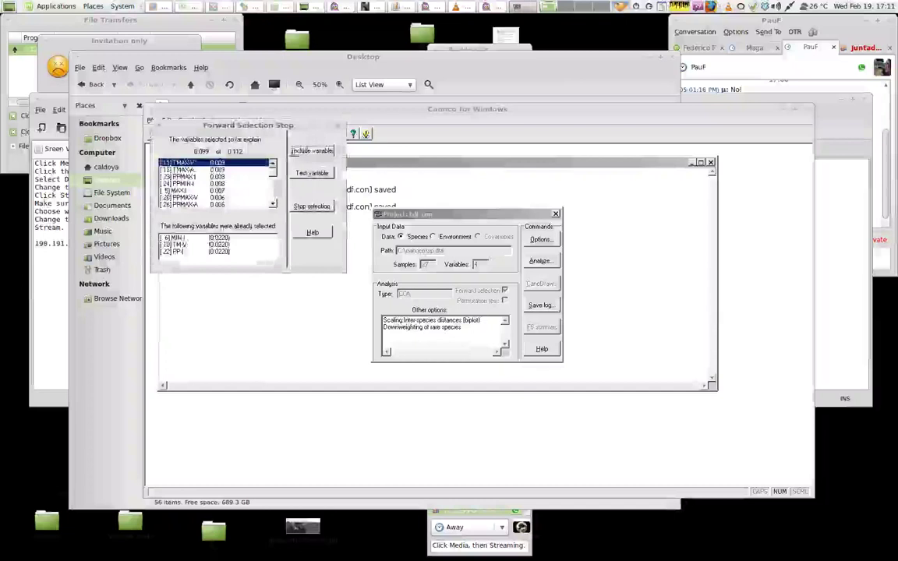
# Test the variable TMAX-V and include it in the forward selection
pyautogui.press('Return')
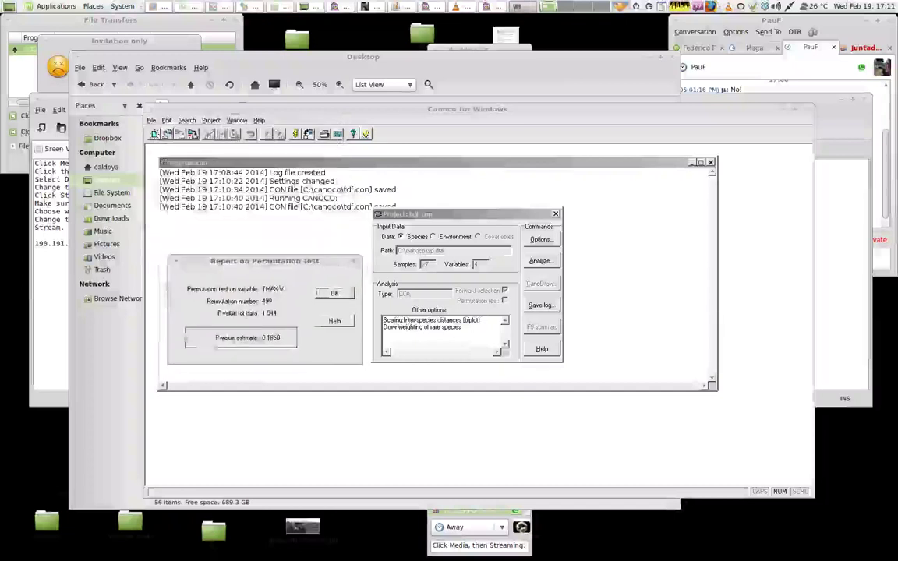
pyautogui.press('Return')
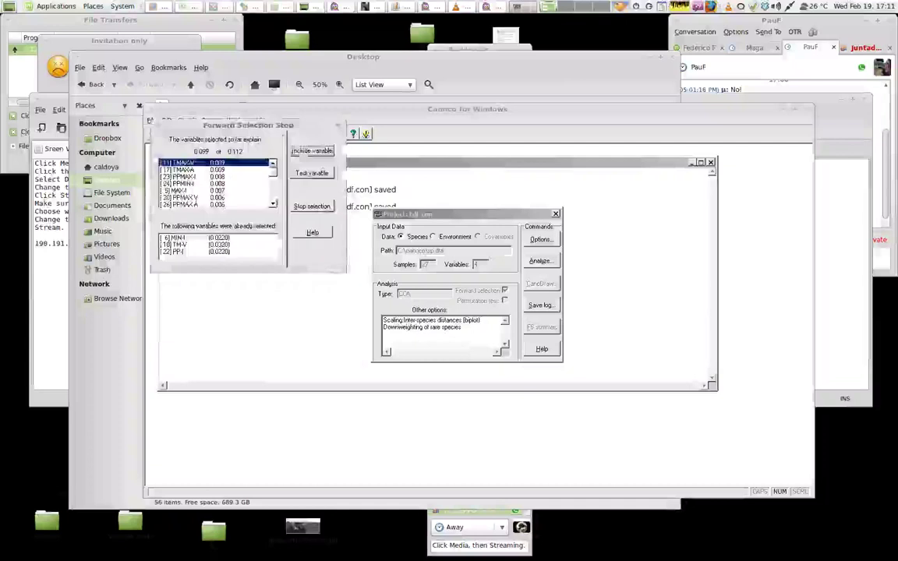
pyautogui.press('Return')
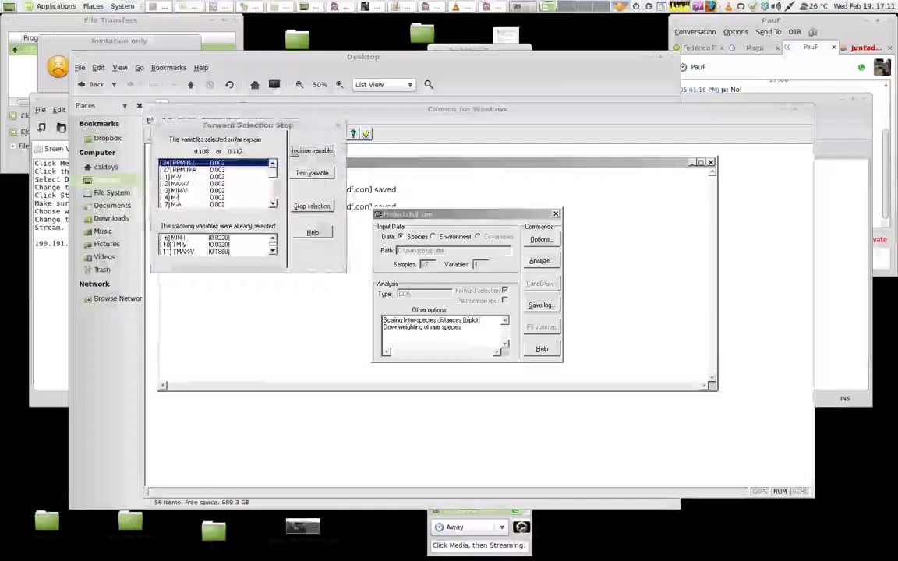
# Test the variable PPMIN-I without including it and stop the forward selection
pyautogui.hotkey('alt', 't')
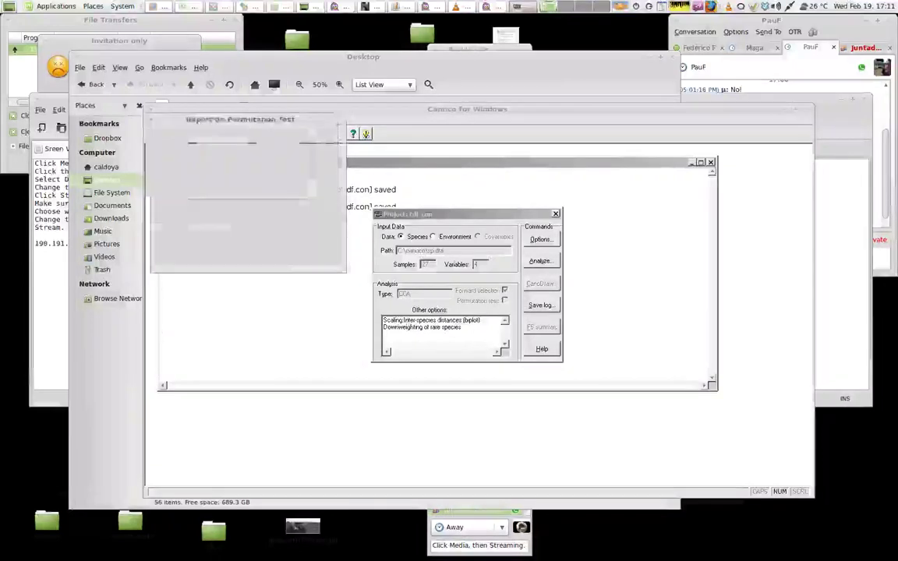
pyautogui.press('Return')
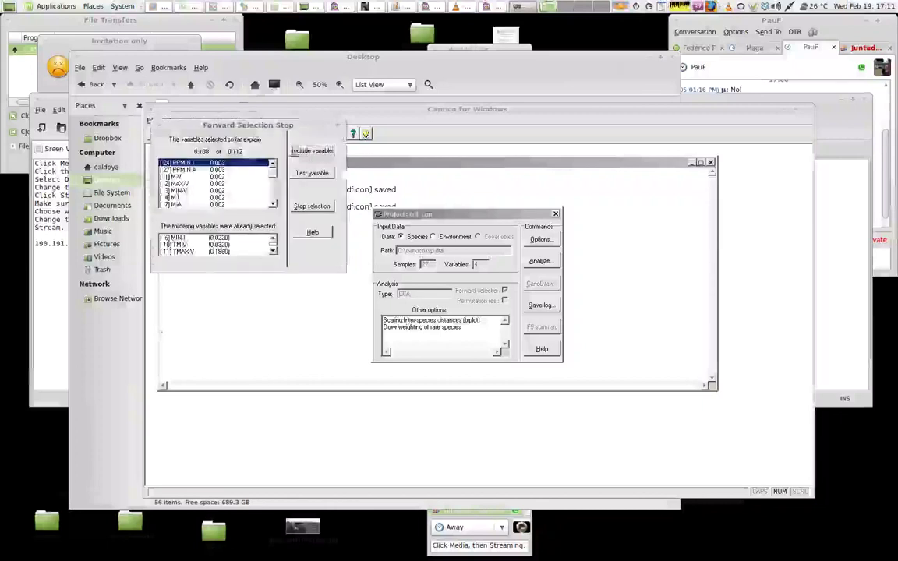
pyautogui.hotkey('alt', 's')
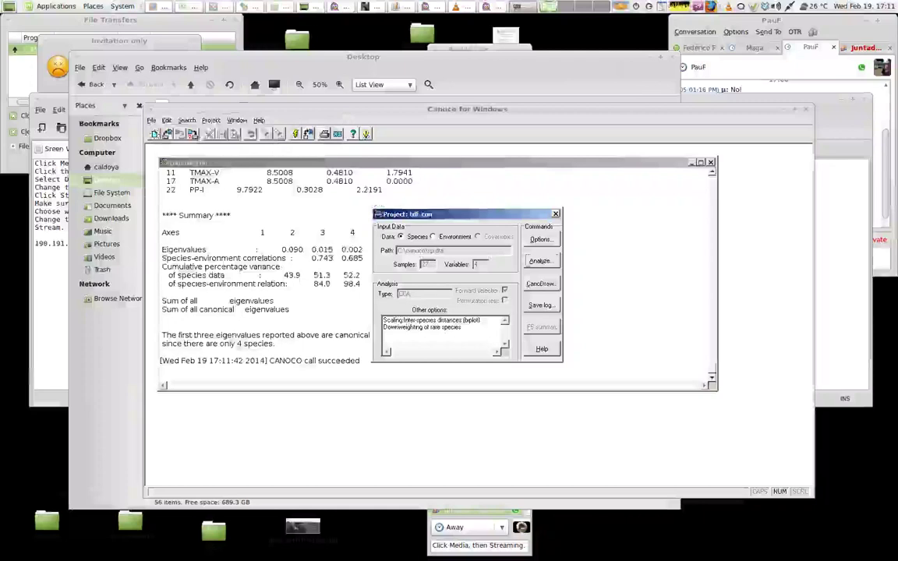
# Review the variable statistics and summary in the tdf.con log, and reposition the log and project windows so the summary is unobstructed
pyautogui.click(162, 224)
pyautogui.scroll(7, 435, 275)
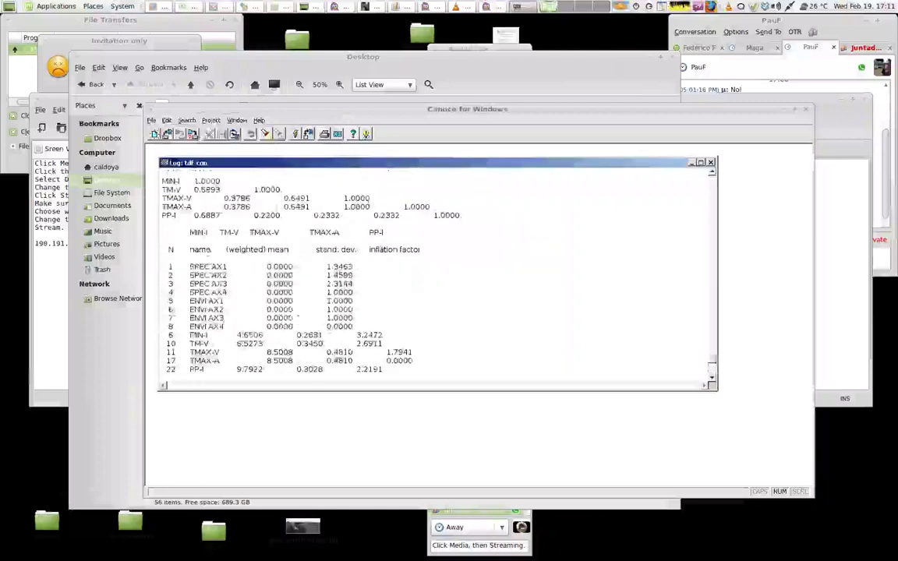
pyautogui.scroll(-6, 435, 275)
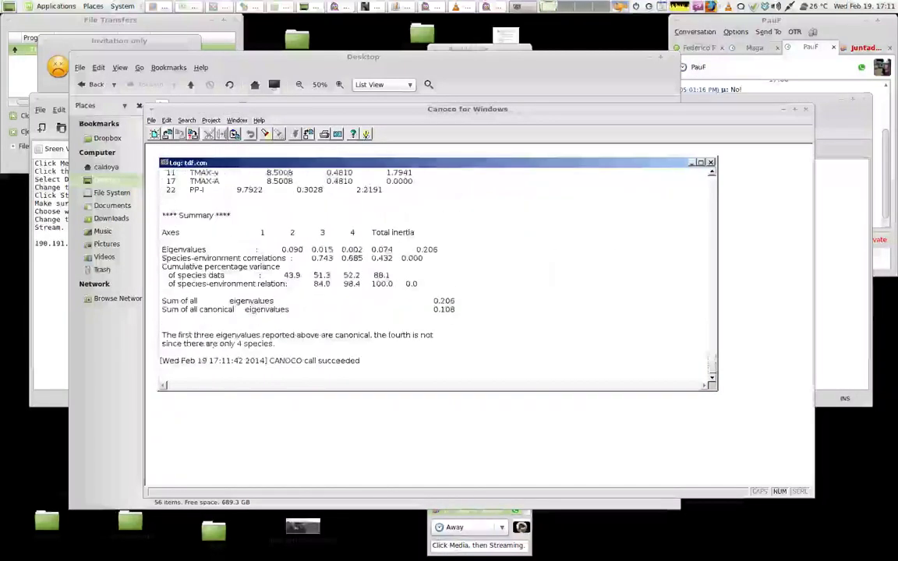
pyautogui.moveTo(312, 162); pyautogui.dragTo(363, 281)
pyautogui.moveTo(449, 214); pyautogui.dragTo(319, 161)
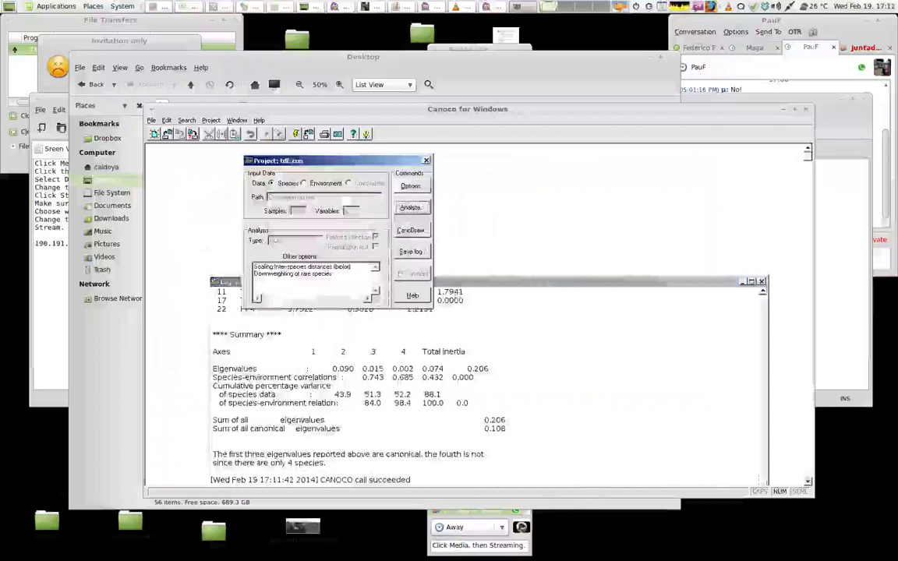
# Configure the analysis as a DCCA detrended by segments, with untransformed species data and downweighting of rare species
pyautogui.click(411, 186)
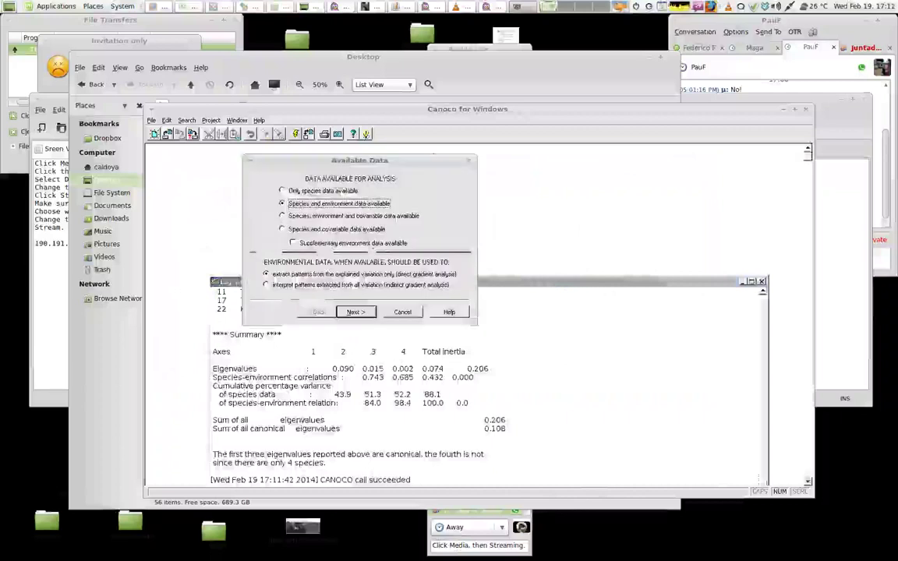
pyautogui.press('Return')
pyautogui.press('Return')
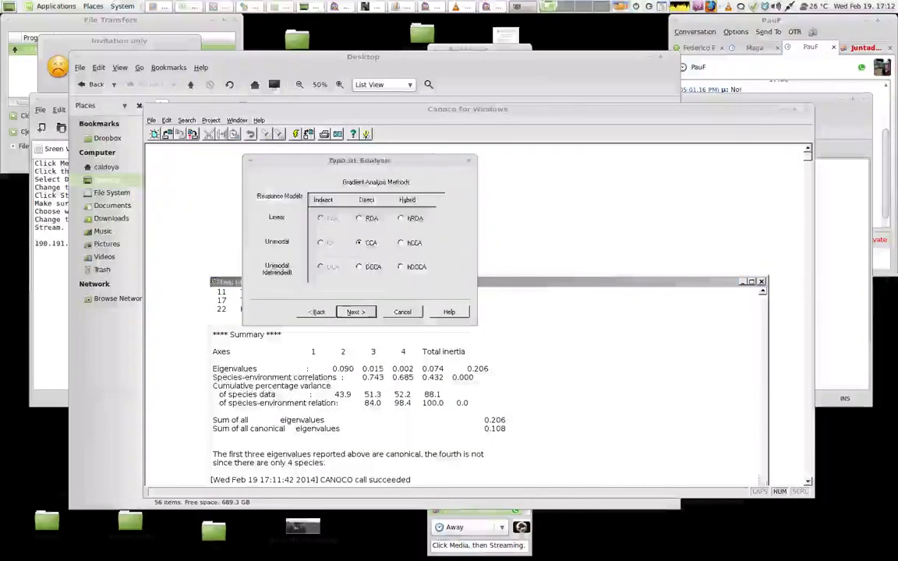
pyautogui.press('Down')
pyautogui.press('Return')
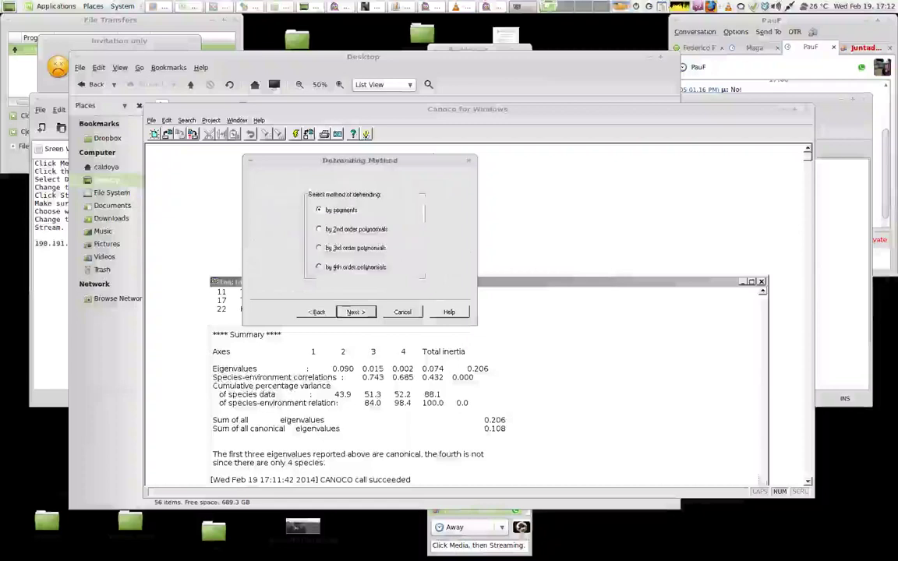
pyautogui.press('Return')
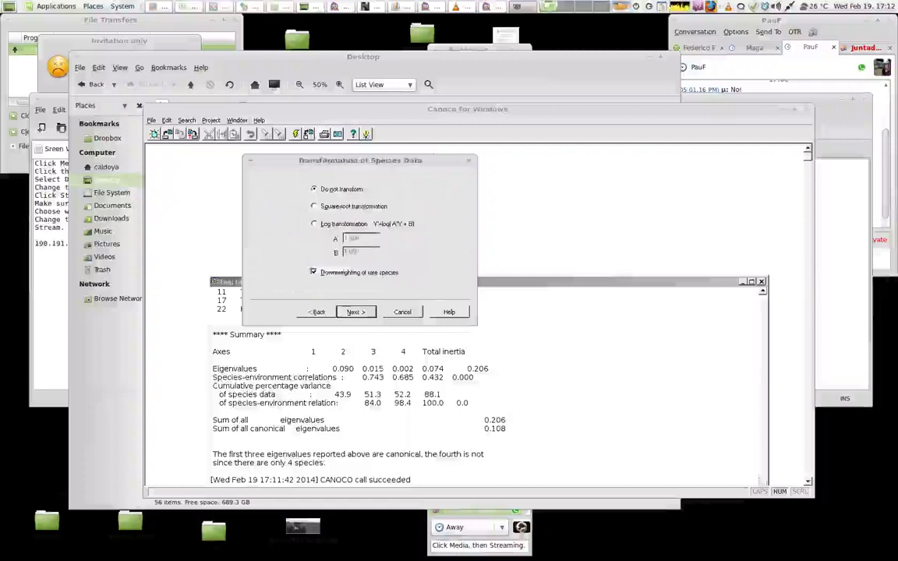
pyautogui.press('Return')
pyautogui.press('Return')
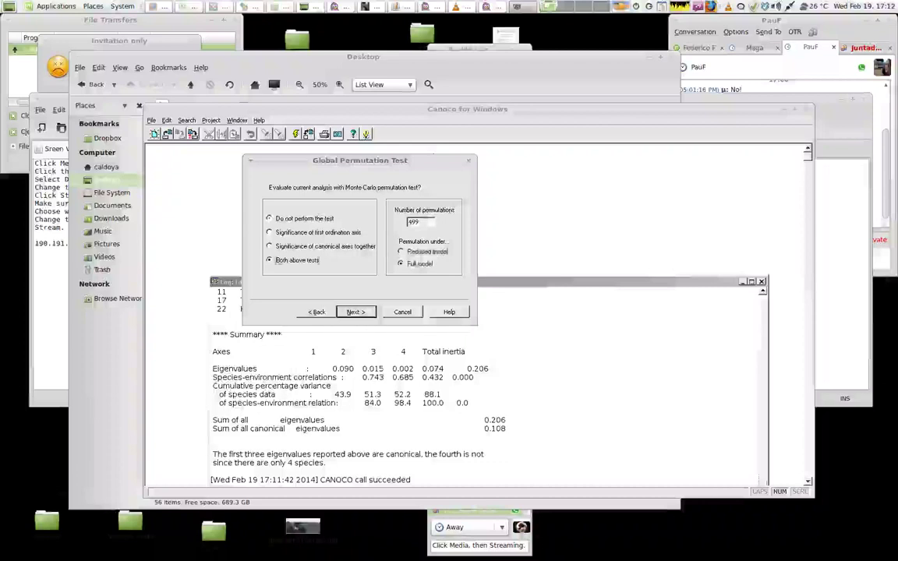
# Set the global permutation test to 5000 permutations for both tests under the full model, randomize the seeds, and finish the settings
pyautogui.press('Tab')
pyautogui.write('5000')
pyautogui.press('Return')
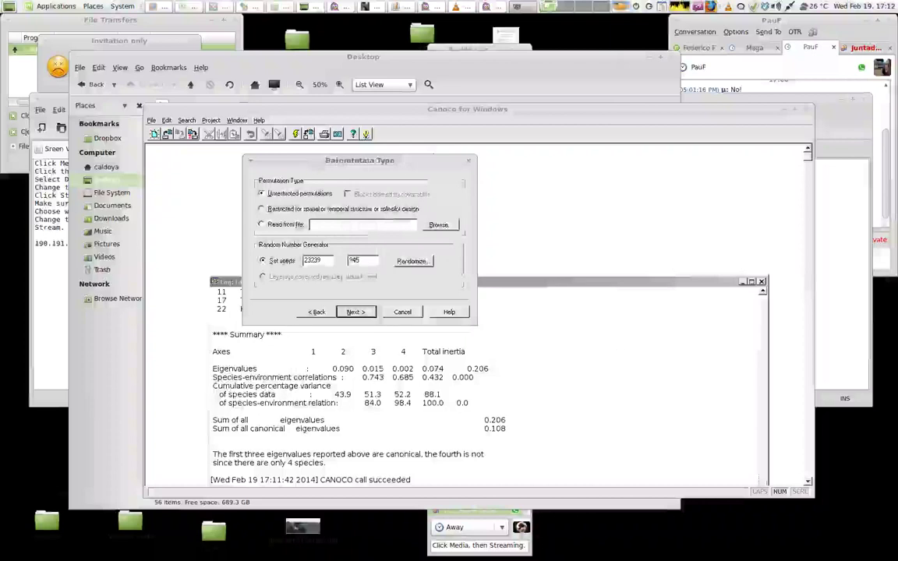
pyautogui.click(412, 261)
pyautogui.press('Return')
pyautogui.press('Return')
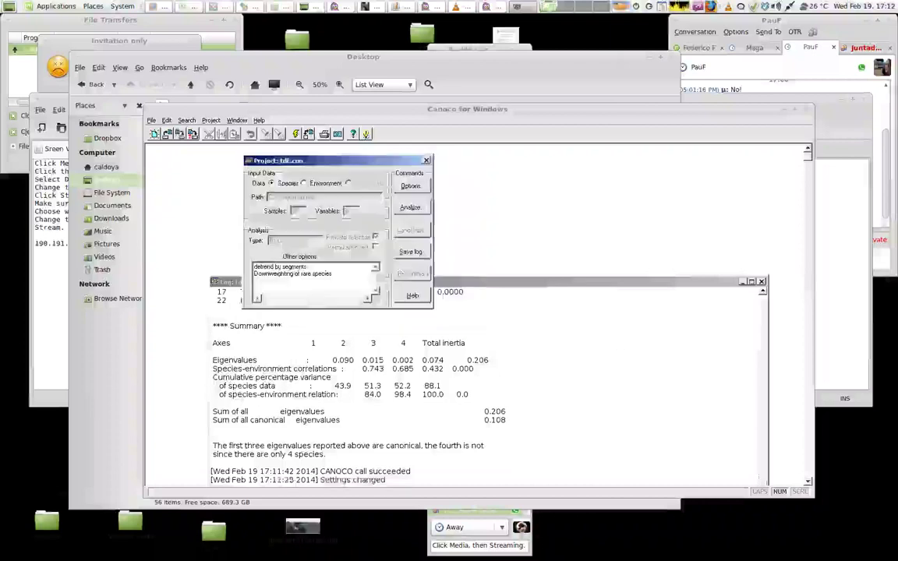
# Try to run the segment-detrended DCCA, overwriting the existing solution file
pyautogui.press('Return')
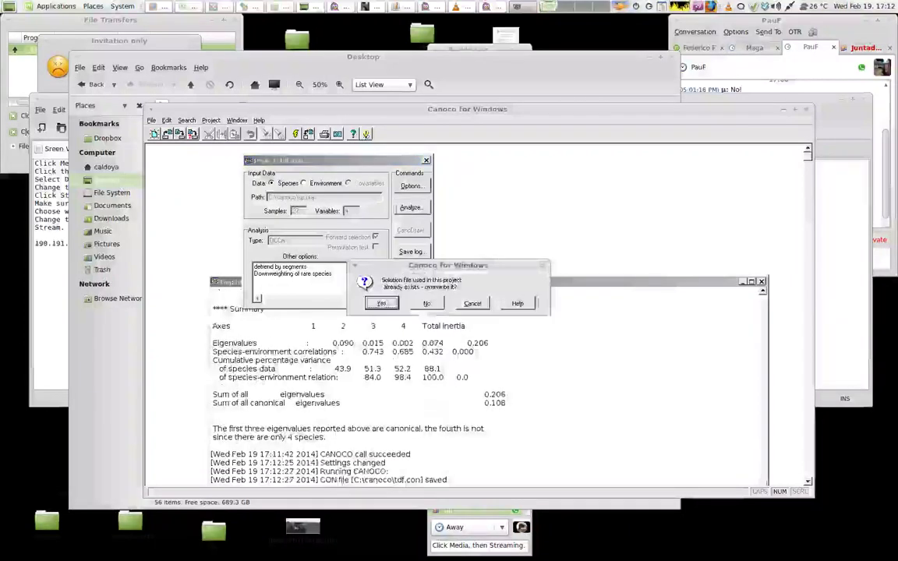
pyautogui.press('Return')
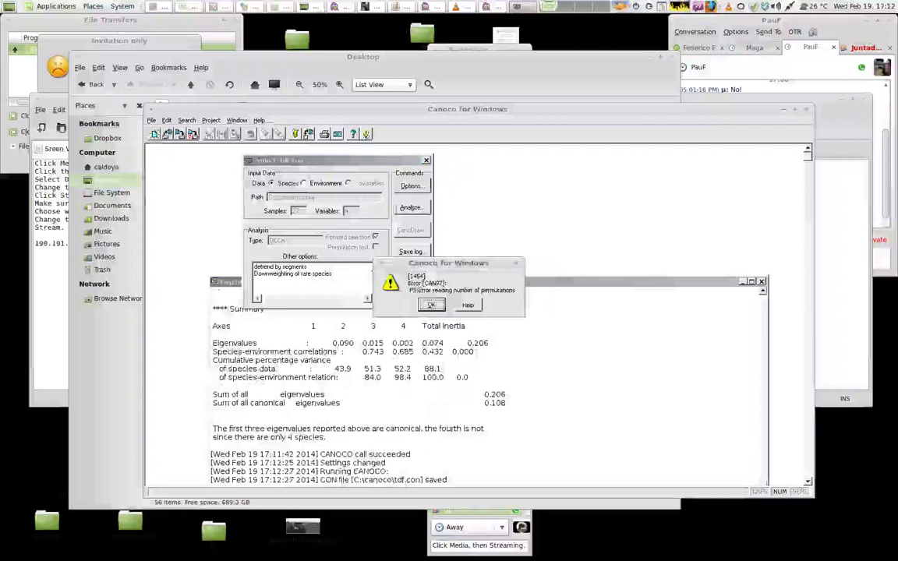
pyautogui.press('Return')
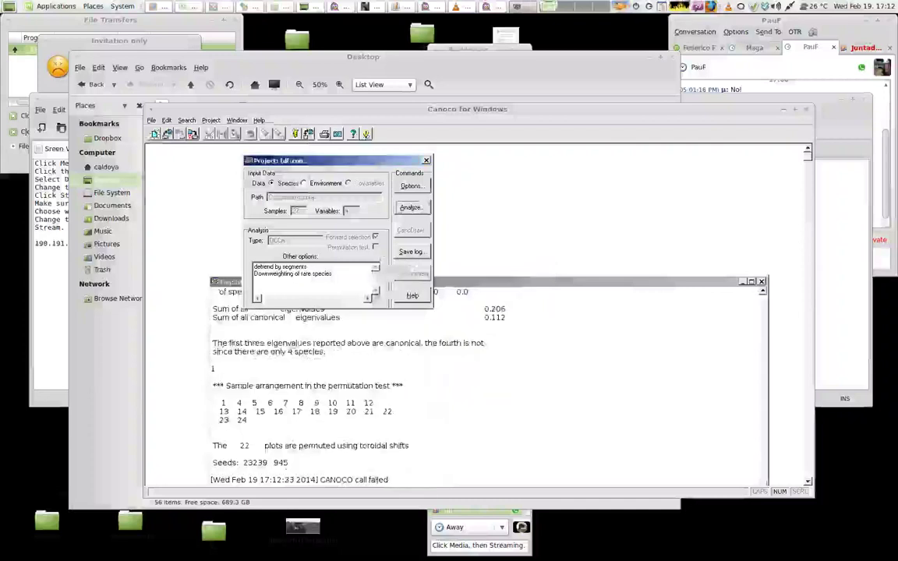
# Move the tdf.con log clear of the project window and examine the DCCA summary and permutation test output
pyautogui.moveTo(470, 281); pyautogui.dragTo(458, 155)
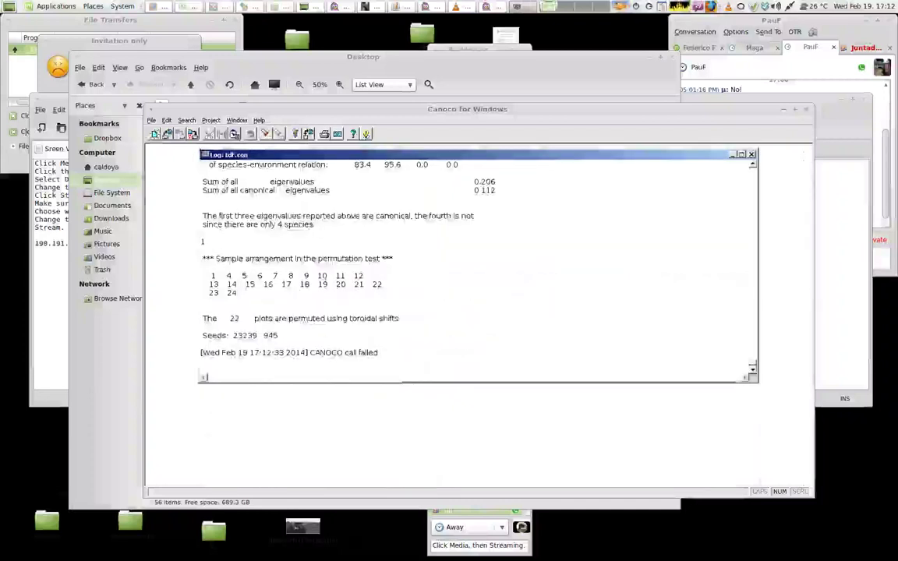
pyautogui.scroll(3, 477, 265)
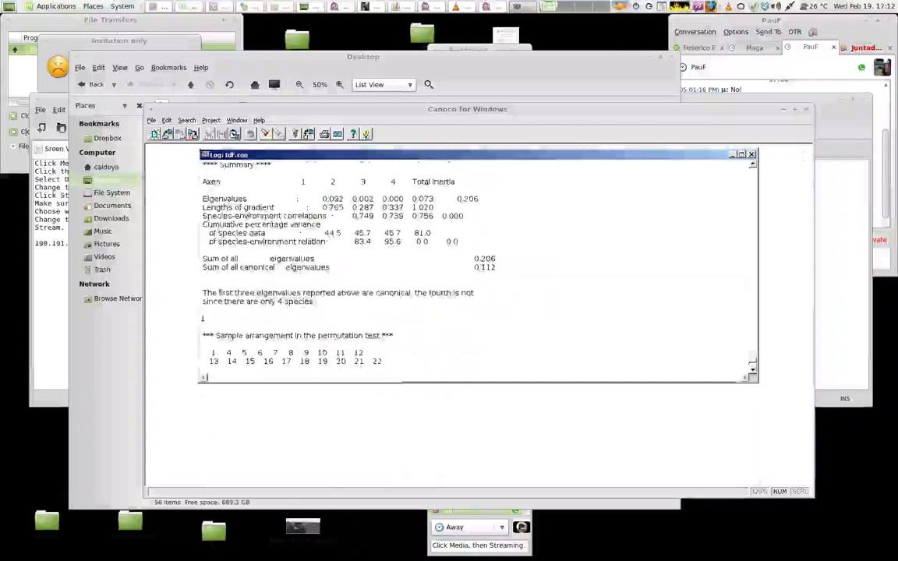
pyautogui.scroll(-3, 477, 265)
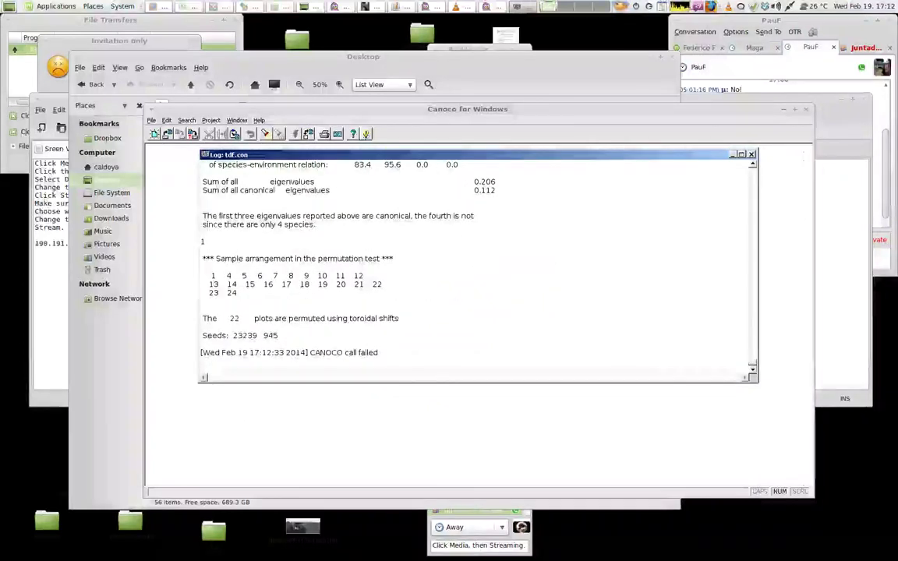
pyautogui.moveTo(406, 154); pyautogui.dragTo(416, 256)
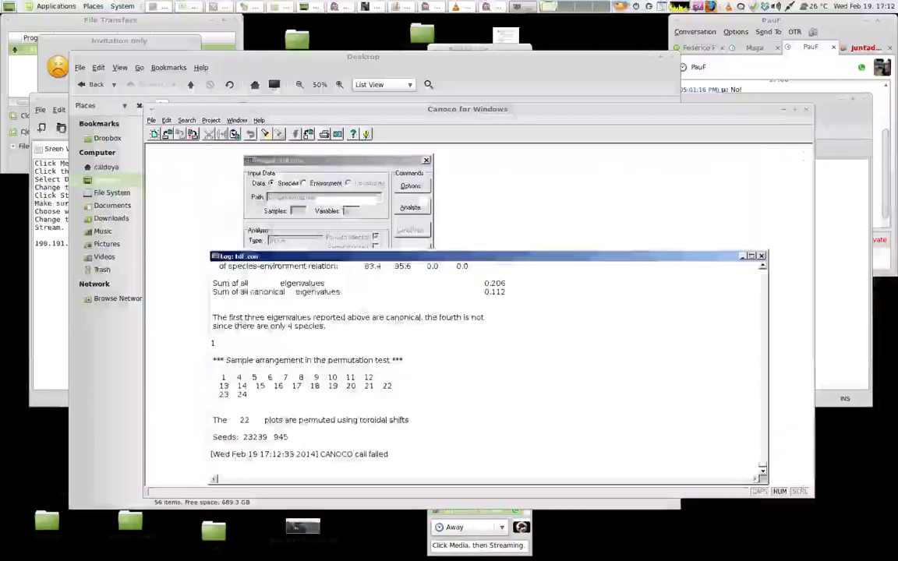
# Reconfigure the project's DCCA to detrend by 2nd order polynomials, keeping the same data files
pyautogui.click(336, 160)
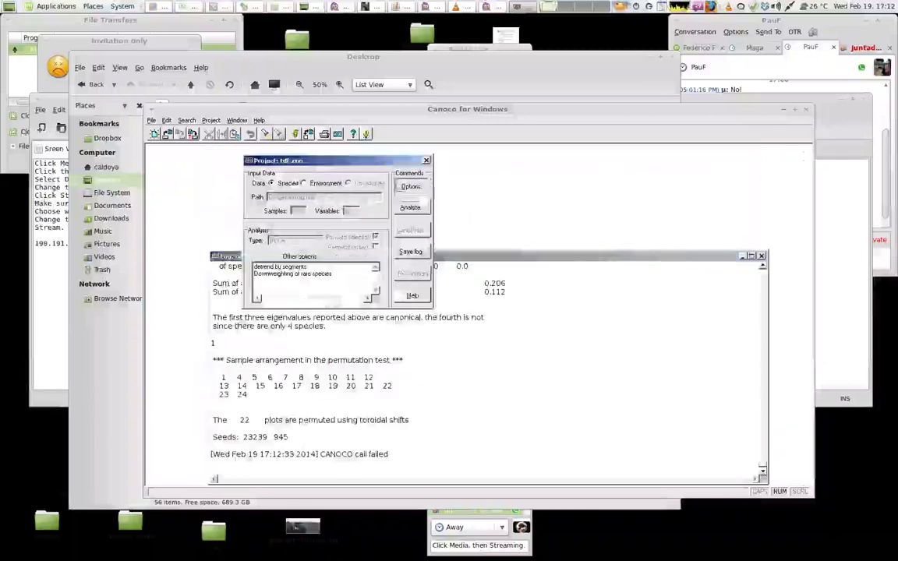
pyautogui.click(411, 187)
pyautogui.click(356, 312)
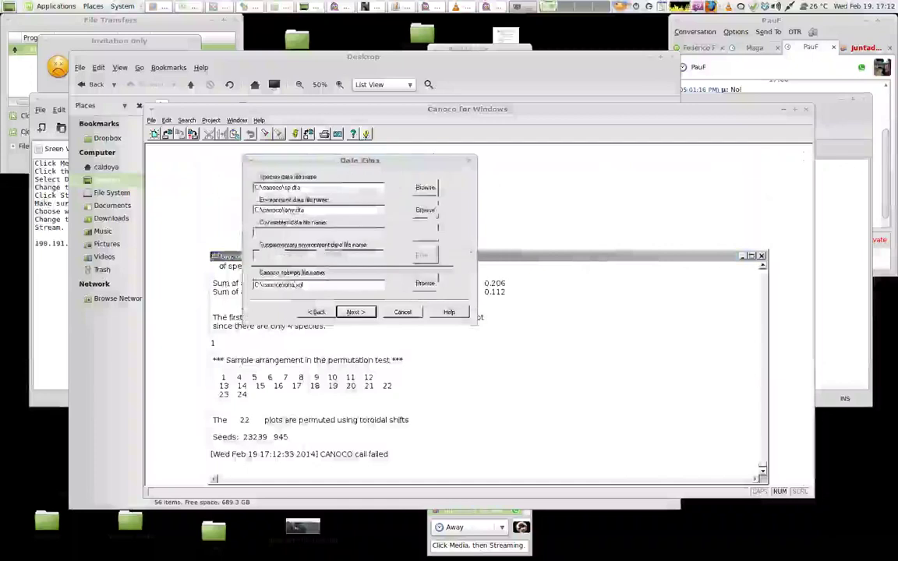
pyautogui.click(356, 312)
pyautogui.click(356, 312)
pyautogui.press('Return')
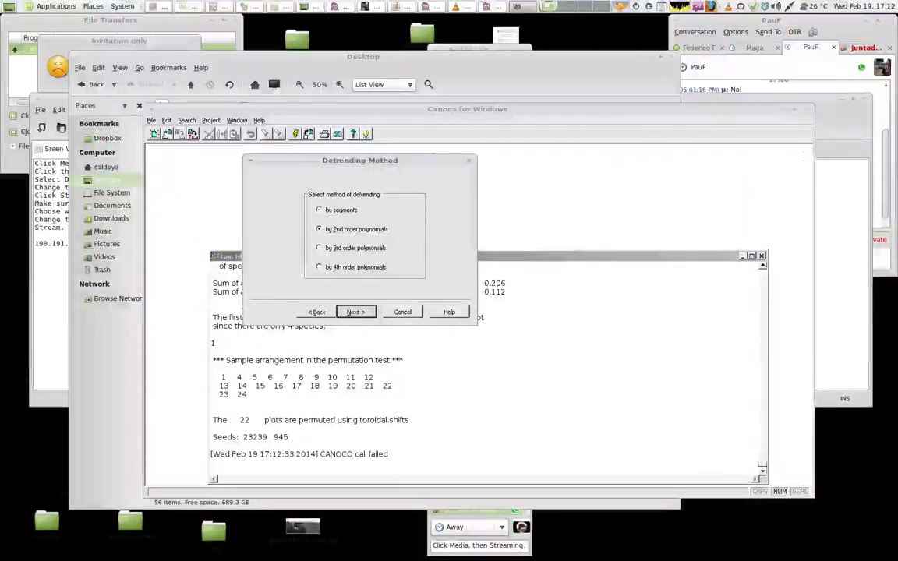
pyautogui.press('Return')
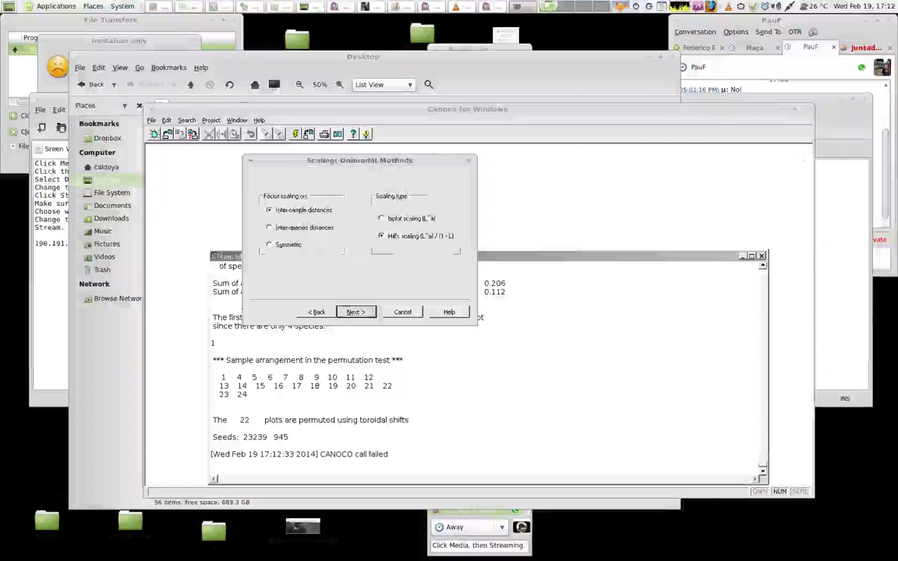
# Use biplot scaling focused on inter-sample distances, with square-root transformation of species data and downweighting of rare species
pyautogui.click(411, 218)
pyautogui.press('Return')
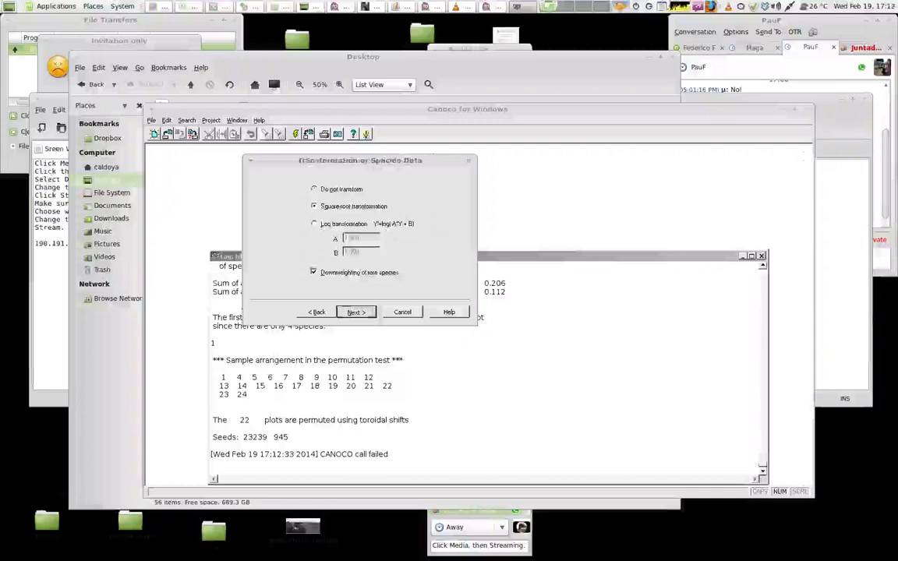
pyautogui.press('Return')
pyautogui.press('Return')
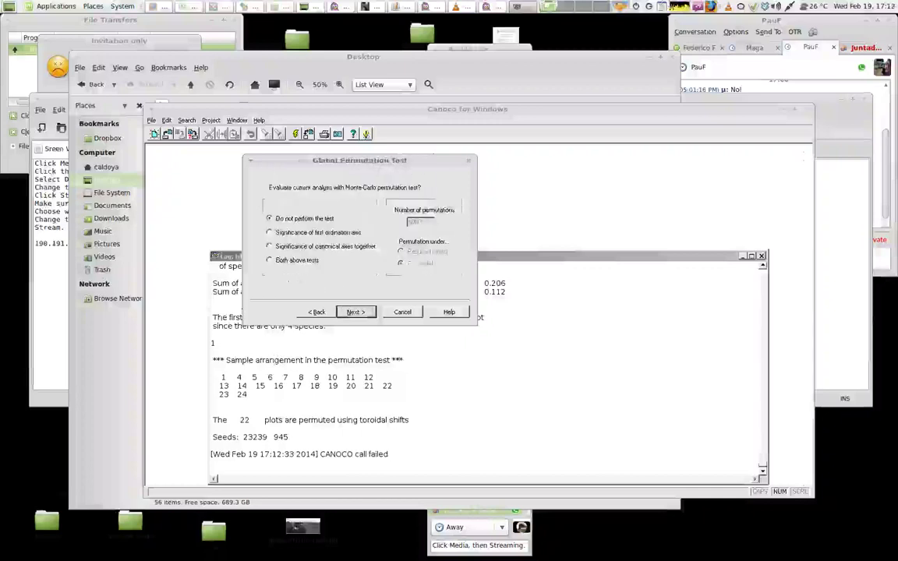
# Enable both global permutation tests with 5000 unrestricted permutations under the reduced model, and finish the settings
pyautogui.press('Up')
pyautogui.click(427, 252)
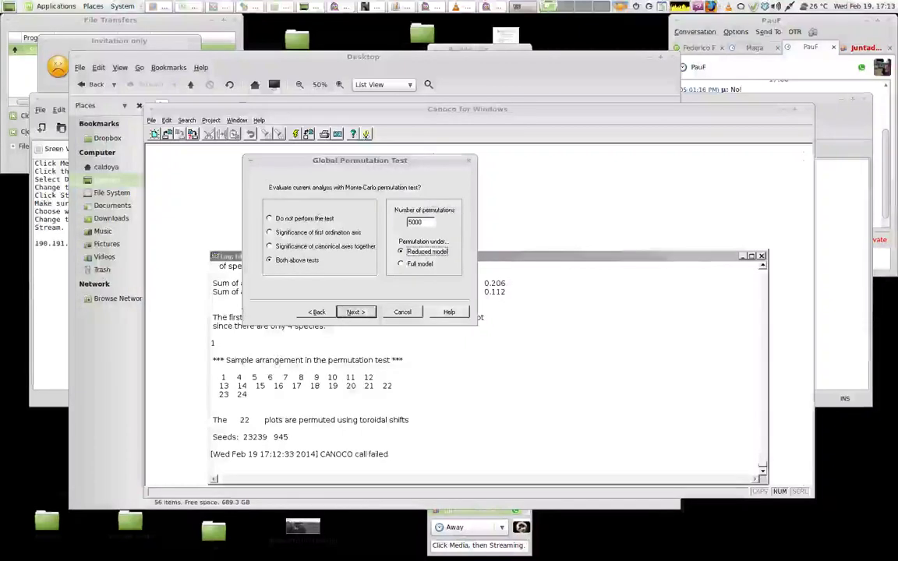
pyautogui.press('Return')
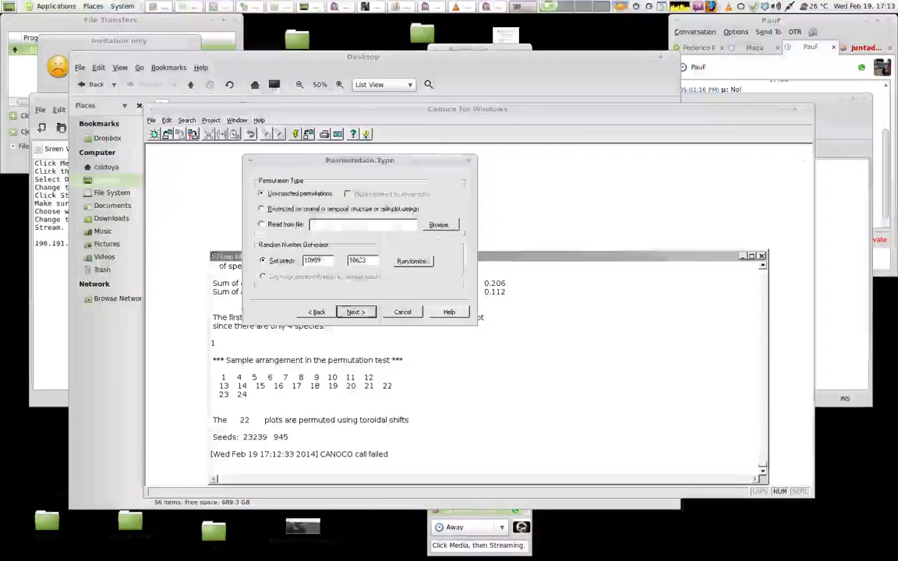
pyautogui.press('Return')
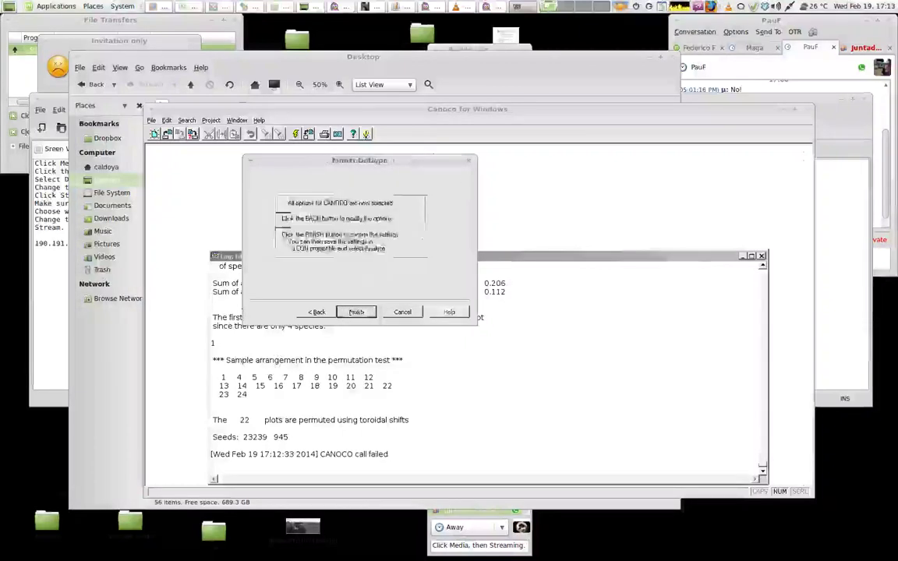
pyautogui.press('Return')
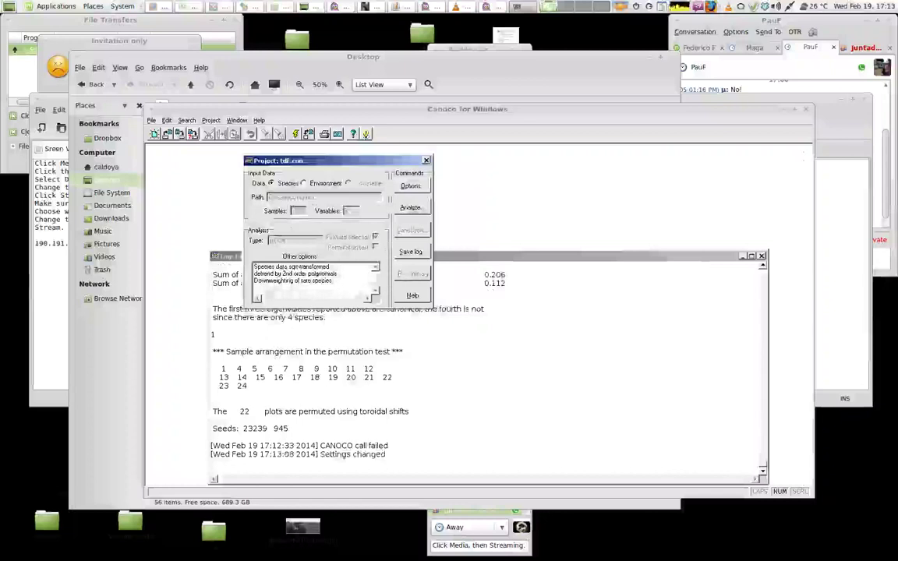
# Try to run the DCCA detrended by 2nd order polynomials, overwriting the existing solution file
pyautogui.click(411, 208)
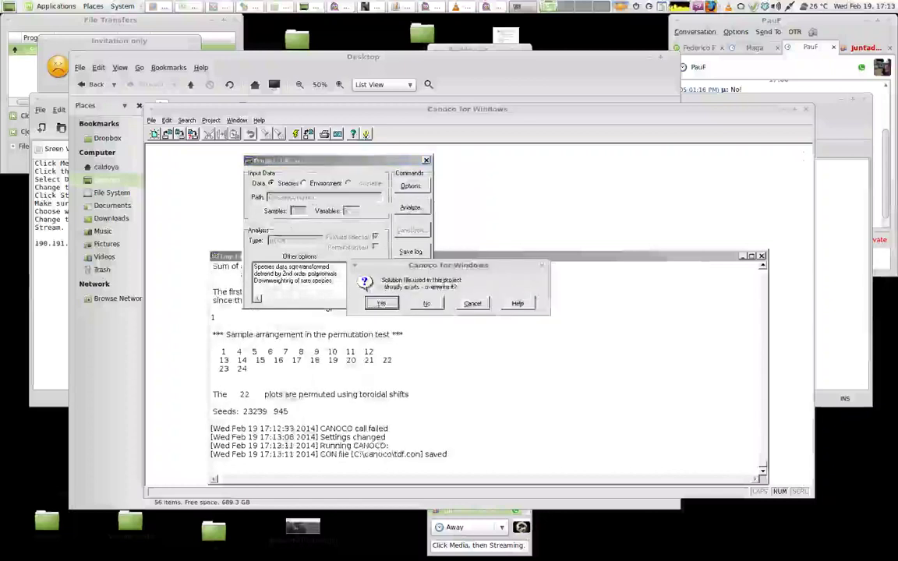
pyautogui.press('Return')
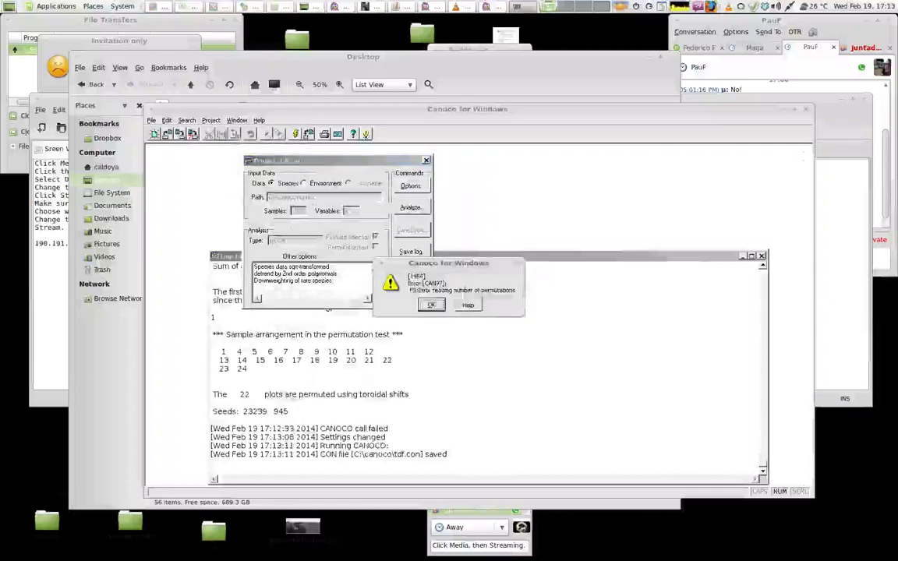
pyautogui.press('Return')
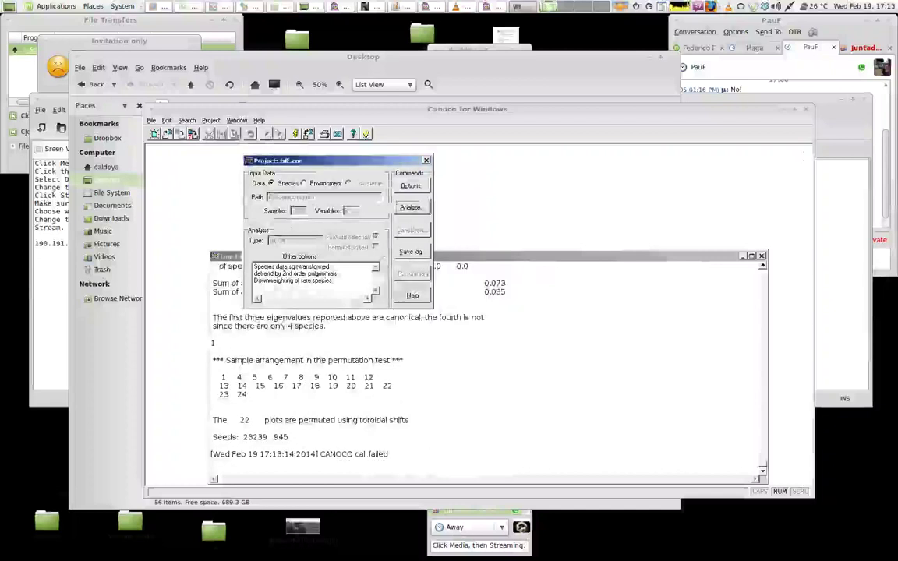